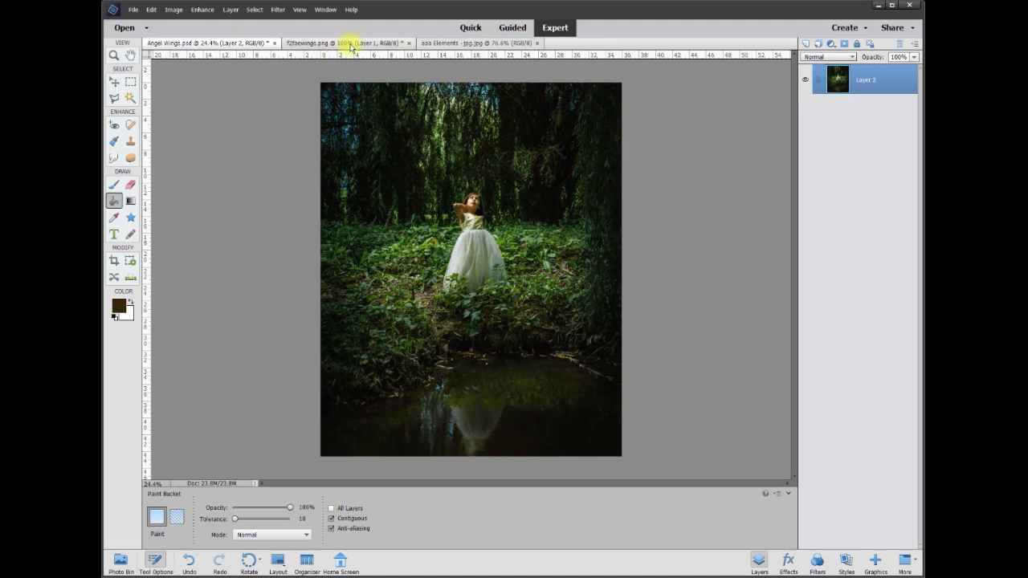
- Duplicate Layer 2 in the Angel Wings.psd document, keeping the default name for the copy
{"action": "left_click", "coordinate": [239, 45]}
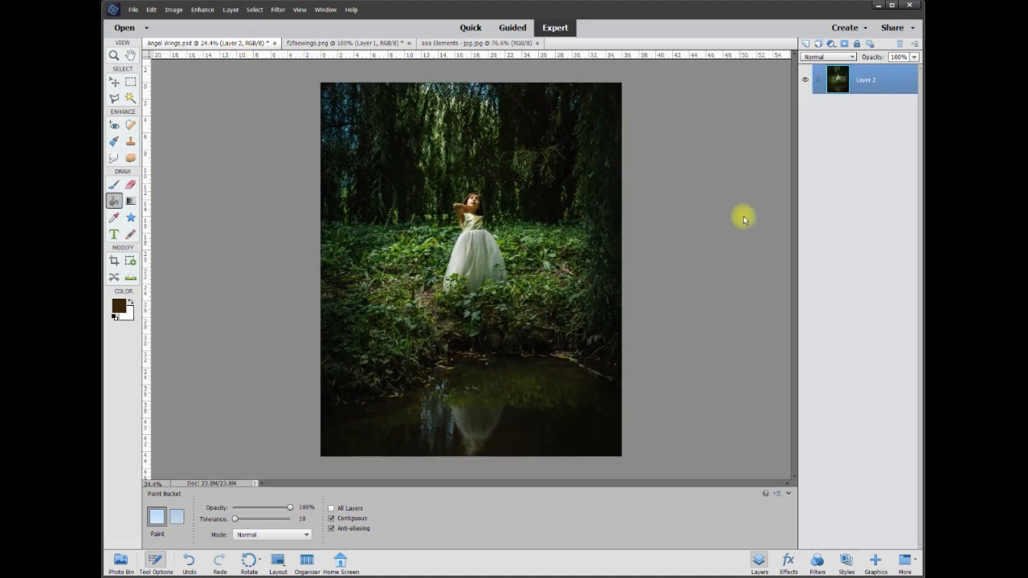
{"action": "scroll", "coordinate": [471, 257], "scroll_direction": "up", "scroll_amount": 4}
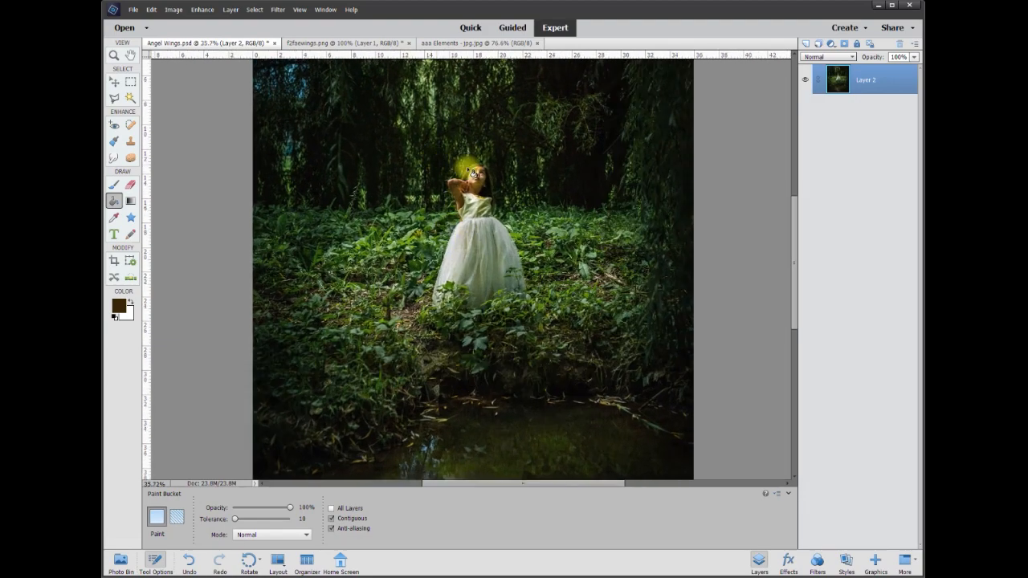
{"action": "left_click", "coordinate": [115, 82]}
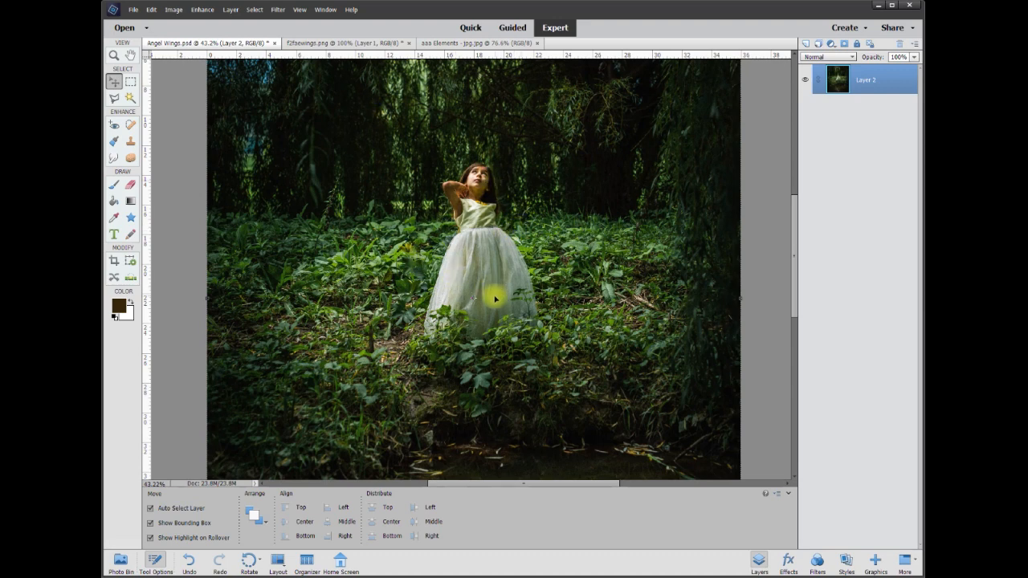
{"action": "scroll", "coordinate": [462, 167], "scroll_direction": "up", "scroll_amount": 3}
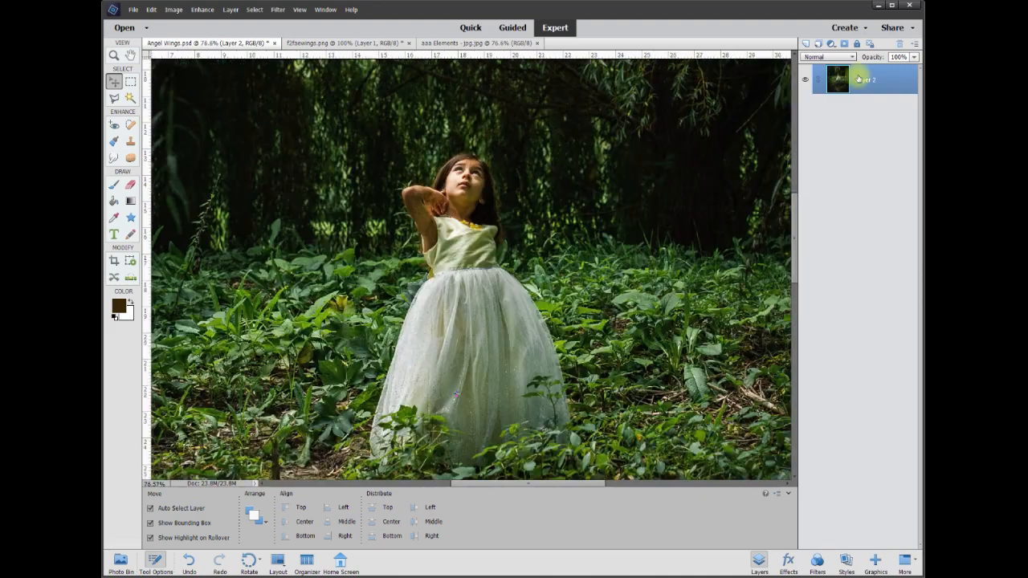
{"action": "right_click", "coordinate": [866, 88]}
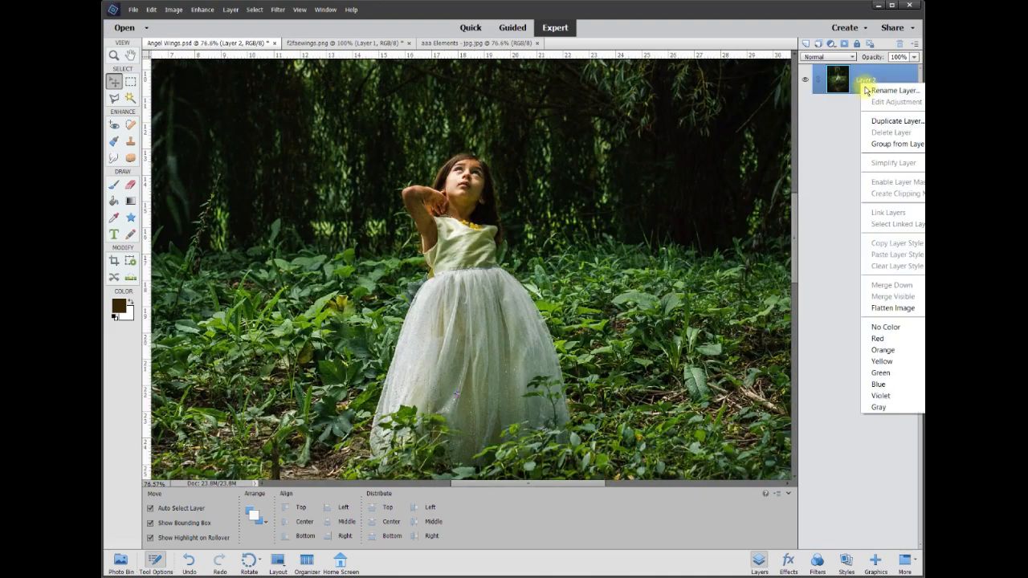
{"action": "left_click", "coordinate": [895, 120]}
{"action": "left_click", "coordinate": [569, 154]}
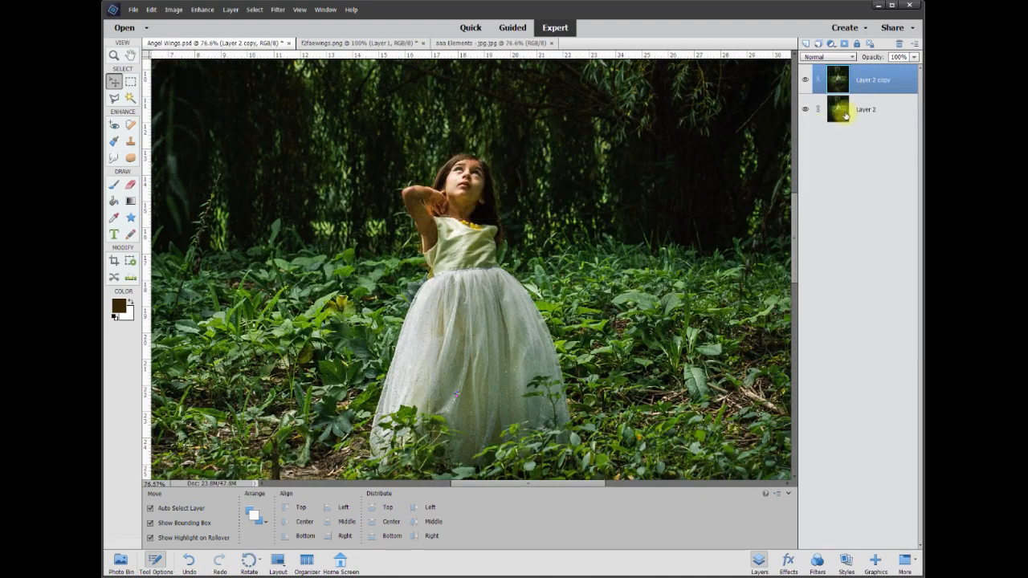
- Hide the original Layer 2, leaving only Layer 2 copy visible
{"action": "left_click", "coordinate": [804, 110]}
{"action": "left_click", "coordinate": [806, 80]}
{"action": "left_click", "coordinate": [806, 79]}
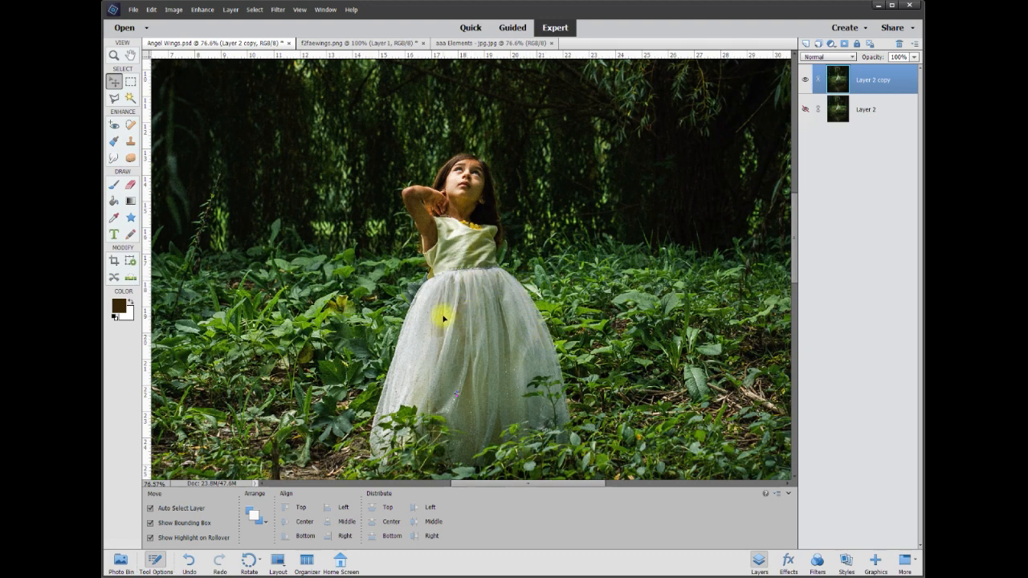
- Erase a thin outline up the left edge of the girl's skirt on Layer 2 copy with a 10 px eraser
{"action": "left_click", "coordinate": [130, 185]}
{"action": "scroll", "coordinate": [398, 386], "scroll_direction": "up", "scroll_amount": 7}
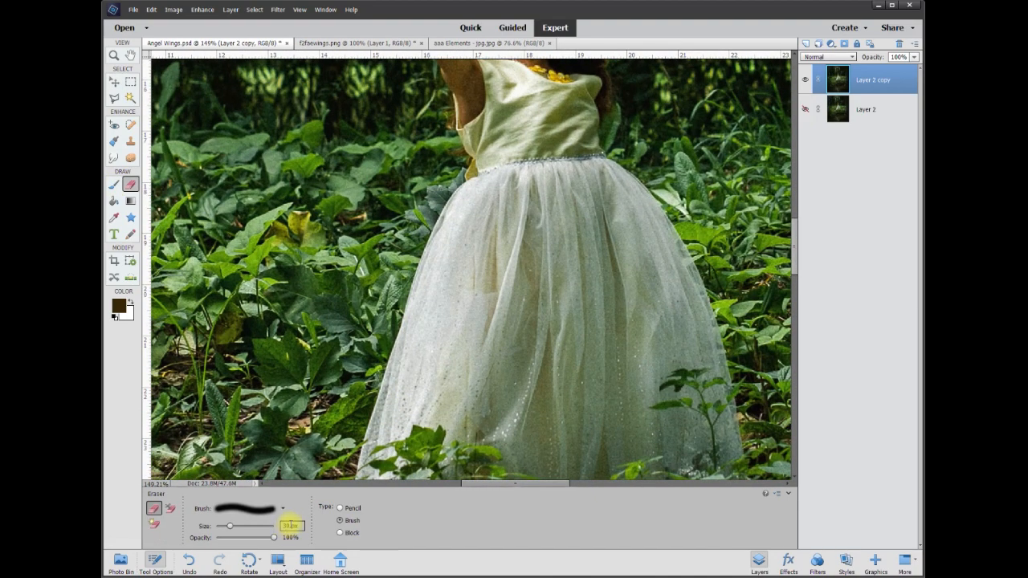
{"action": "type", "text": "1"}
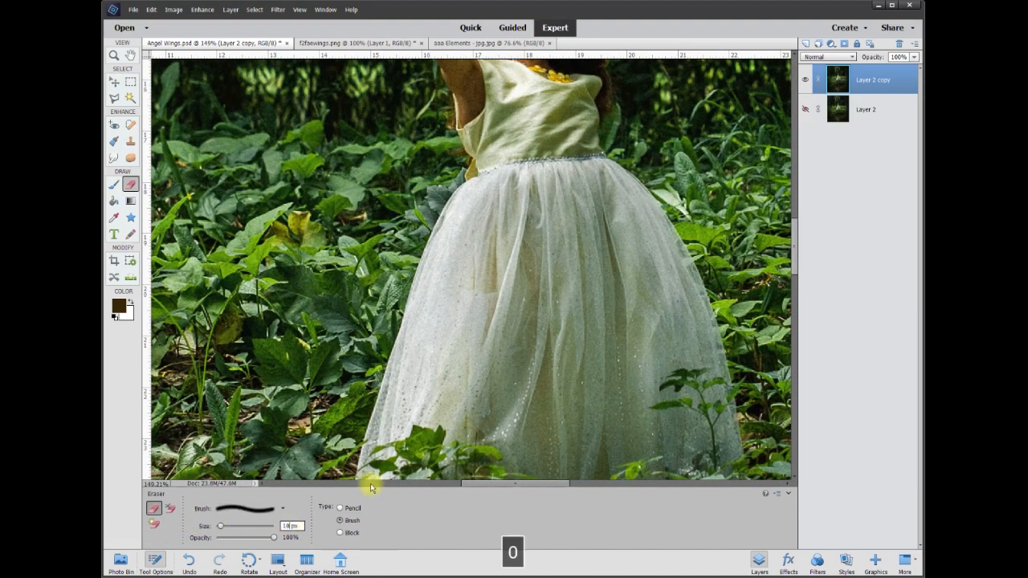
{"action": "left_click", "coordinate": [365, 435]}
{"action": "left_click", "coordinate": [388, 351], "text": "shift"}
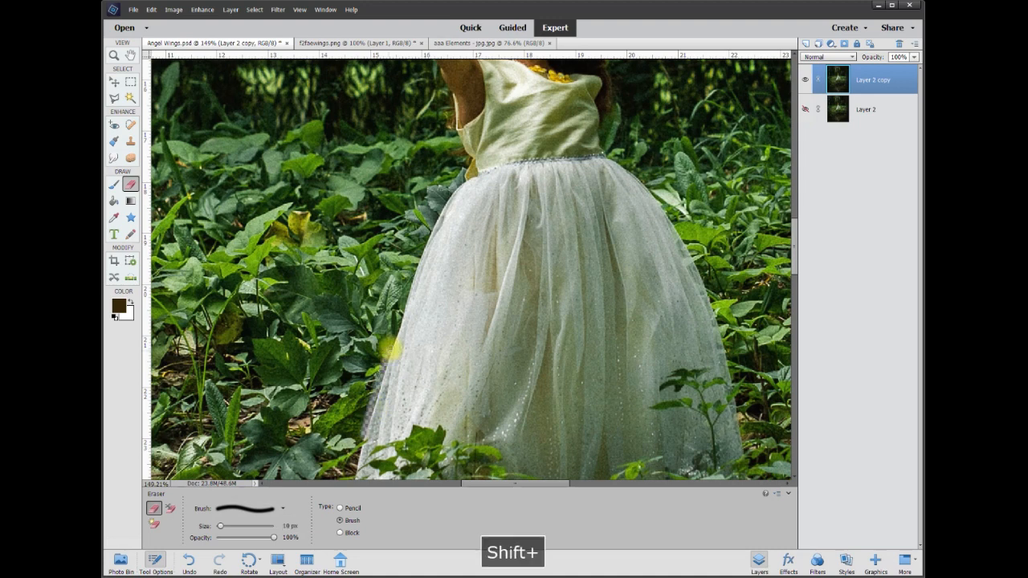
{"action": "key", "text": "shift"}
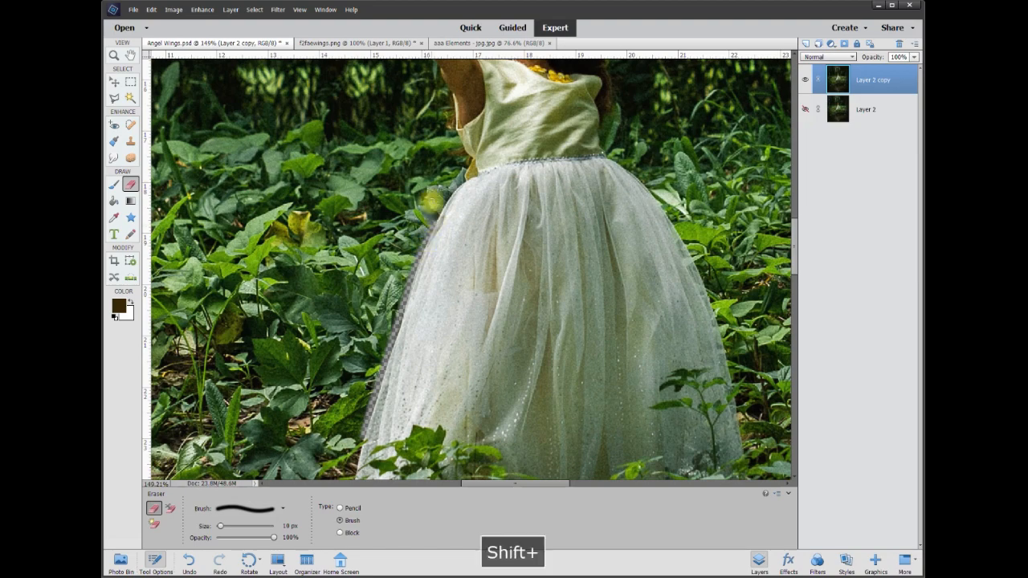
{"action": "scroll", "coordinate": [485, 166], "scroll_direction": "up", "scroll_amount": 2}
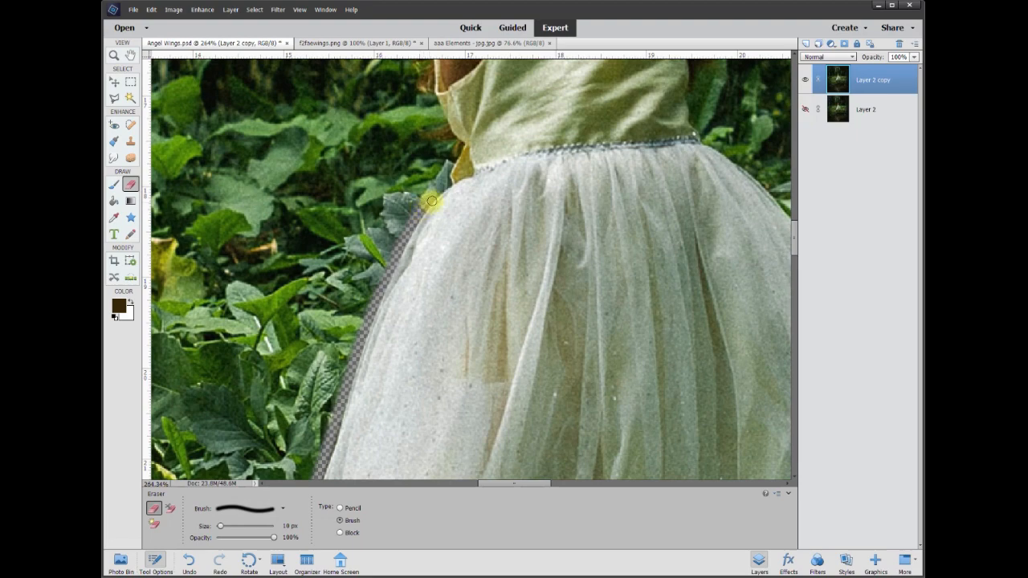
- Continue the erased outline from the waist around the girl's raised arm and head and down to the skirt's upper right edge
{"action": "left_click_drag", "start_coordinate": [430, 201], "coordinate": [460, 136]}
{"action": "left_click_drag", "start_coordinate": [797, 243], "coordinate": [793, 222]}
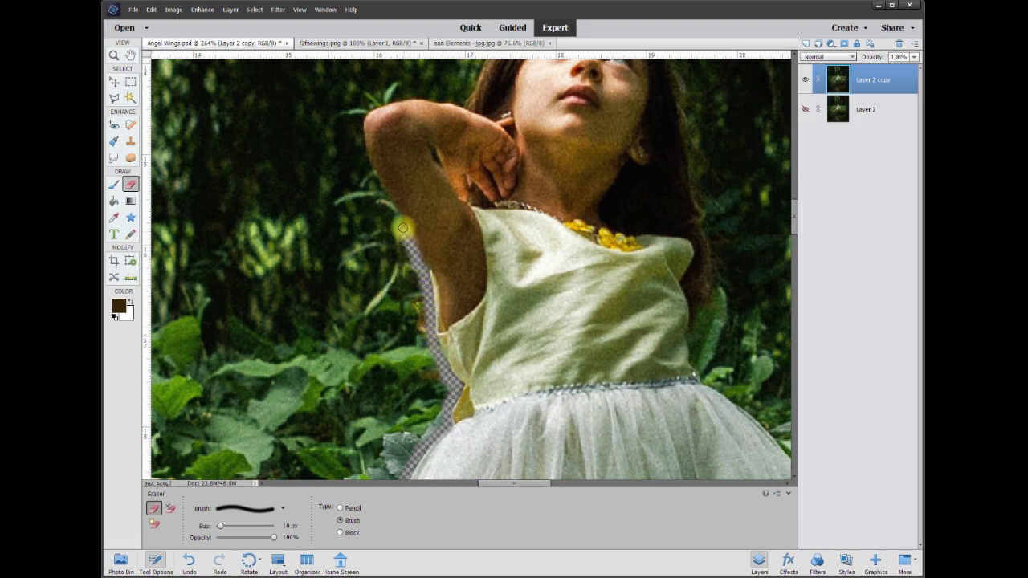
{"action": "left_click", "coordinate": [376, 186], "text": "shift"}
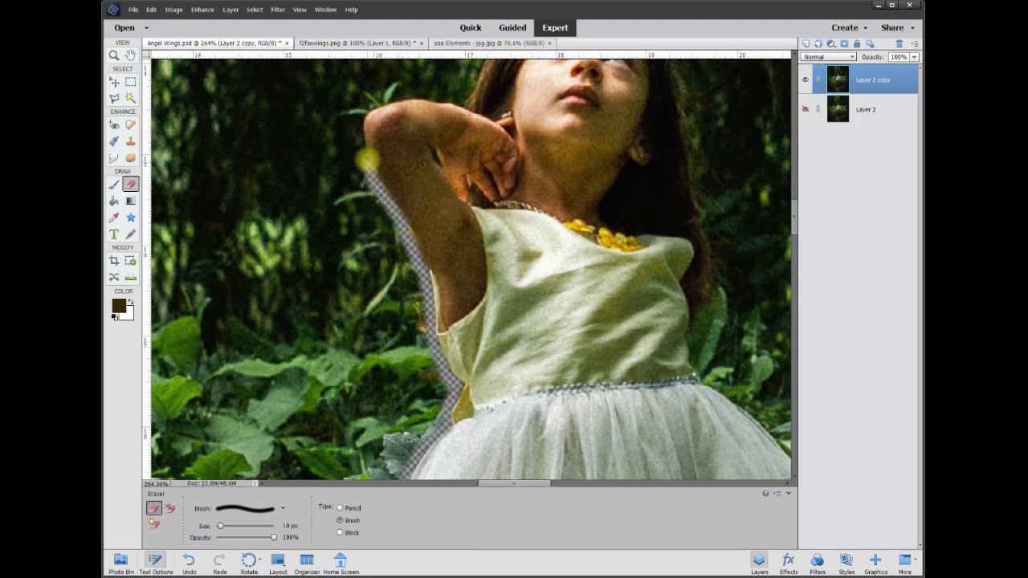
{"action": "scroll", "coordinate": [357, 116], "scroll_direction": "up", "scroll_amount": 3}
{"action": "mouse_move", "coordinate": [373, 285]}
{"action": "left_mouse_down"}
{"action": "mouse_move", "coordinate": [462, 282]}
{"action": "mouse_move", "coordinate": [523, 191]}
{"action": "mouse_move", "coordinate": [565, 173]}
{"action": "mouse_move", "coordinate": [622, 174]}
{"action": "mouse_move", "coordinate": [664, 216]}
{"action": "mouse_move", "coordinate": [707, 415]}
{"action": "left_mouse_up"}
{"action": "mouse_move", "coordinate": [707, 415]}
{"action": "left_mouse_down"}
{"action": "mouse_move", "coordinate": [712, 188]}
{"action": "mouse_move", "coordinate": [696, 306]}
{"action": "mouse_move", "coordinate": [737, 343]}
{"action": "left_mouse_up"}
{"action": "mouse_move", "coordinate": [737, 343]}
{"action": "left_mouse_down"}
{"action": "mouse_move", "coordinate": [516, 106]}
{"action": "mouse_move", "coordinate": [572, 161]}
{"action": "mouse_move", "coordinate": [654, 302]}
{"action": "left_mouse_up"}
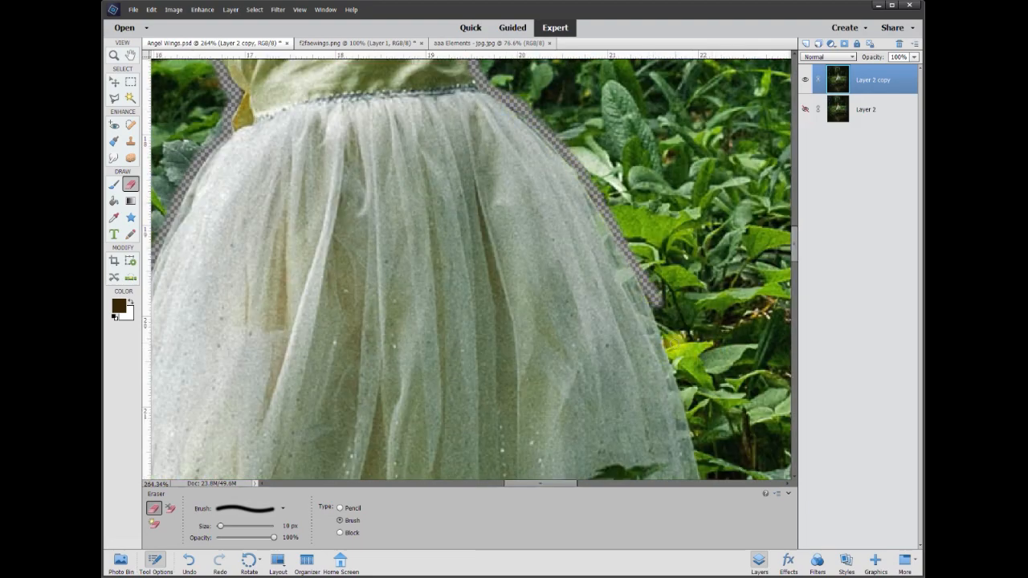
- Erase the outline down the skirt's right edge as far as the foreground leaves
{"action": "left_click", "coordinate": [670, 349], "text": "shift"}
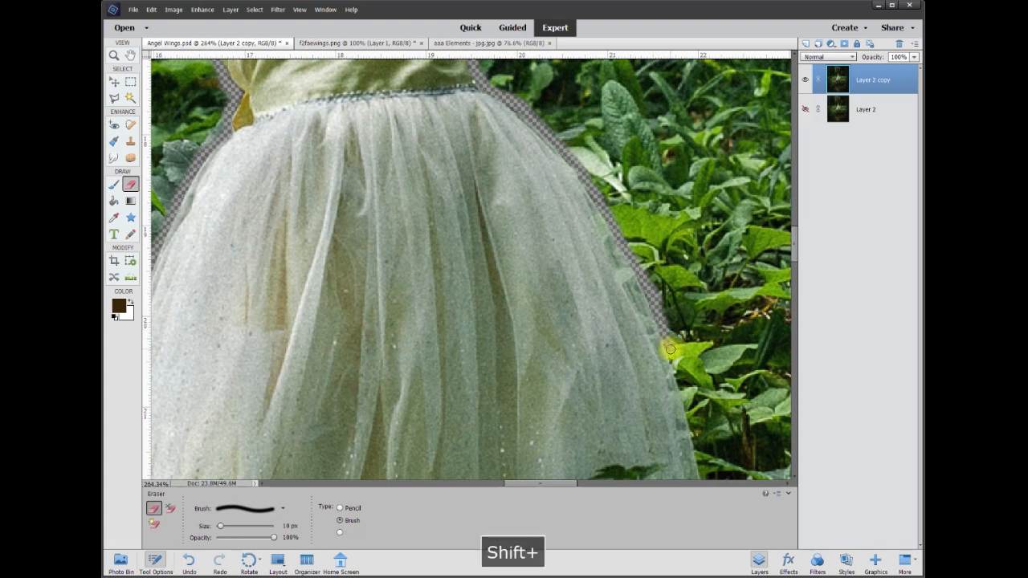
{"action": "left_click", "coordinate": [689, 416], "text": "shift"}
{"action": "left_click", "coordinate": [704, 478], "text": "shift"}
{"action": "left_click_drag", "start_coordinate": [794, 247], "coordinate": [795, 269]}
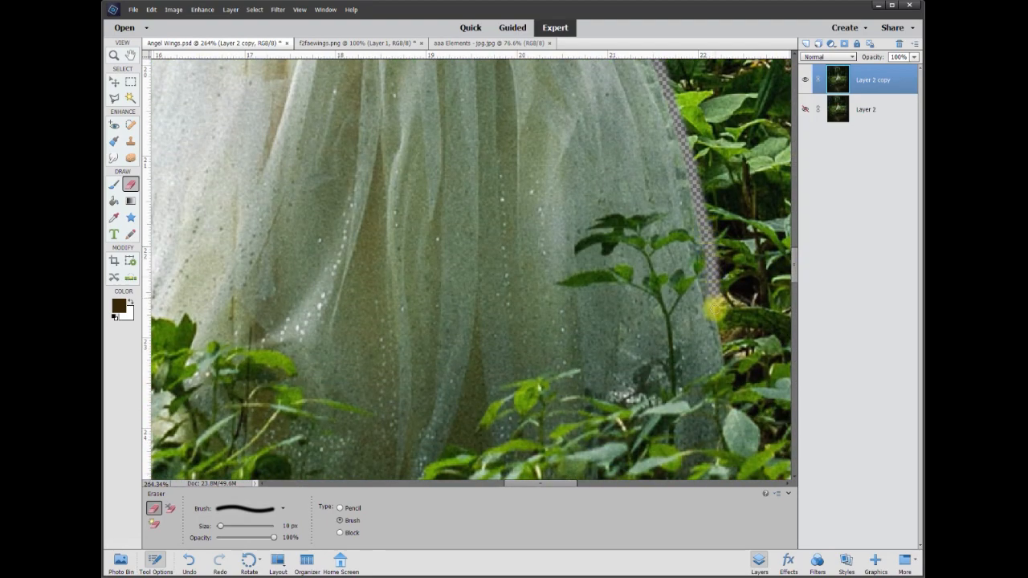
{"action": "left_click_drag", "start_coordinate": [717, 321], "coordinate": [726, 361]}
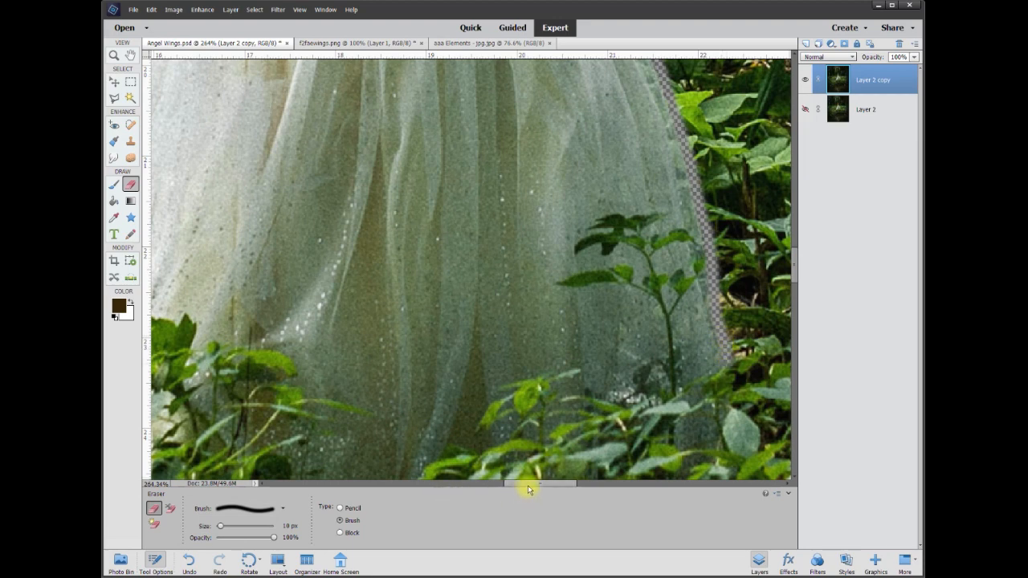
- Select the girl with the Polygonal Lasso, cutting straight across the lower skirt and following the erased outline around her body
{"action": "left_click_drag", "start_coordinate": [529, 485], "coordinate": [511, 485]}
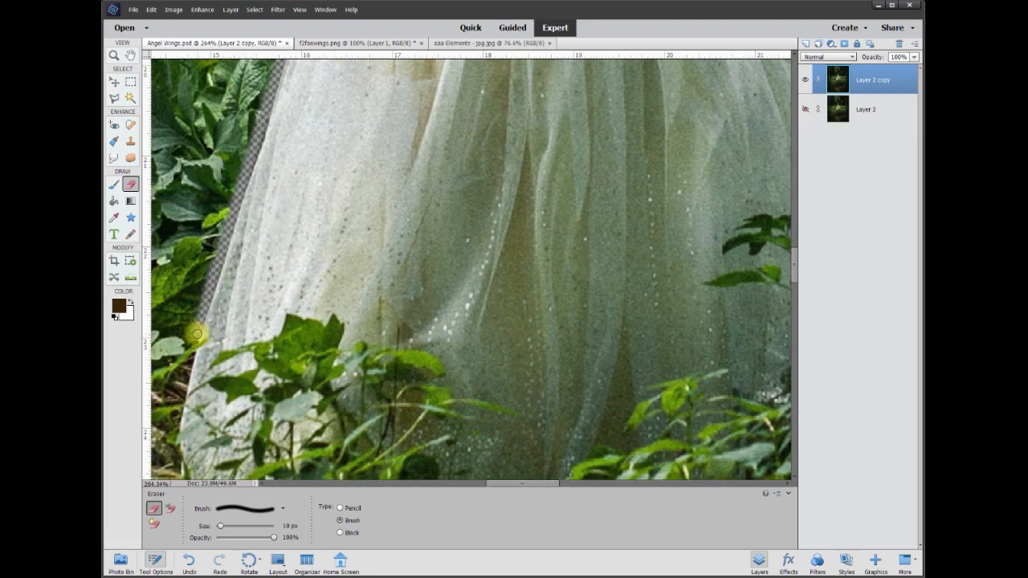
{"action": "left_click", "coordinate": [114, 100]}
{"action": "left_click", "coordinate": [196, 365]}
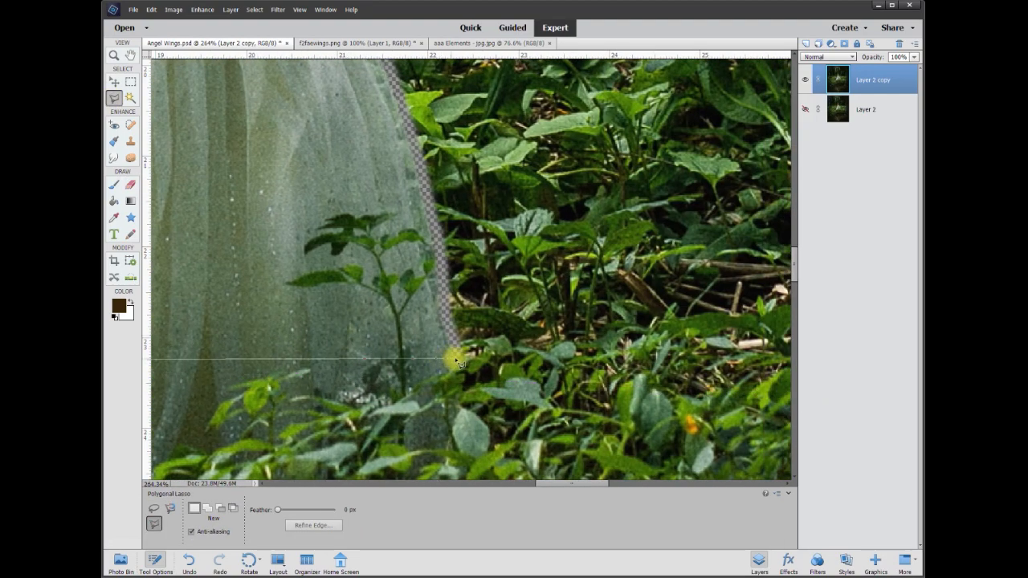
{"action": "left_click", "coordinate": [456, 359]}
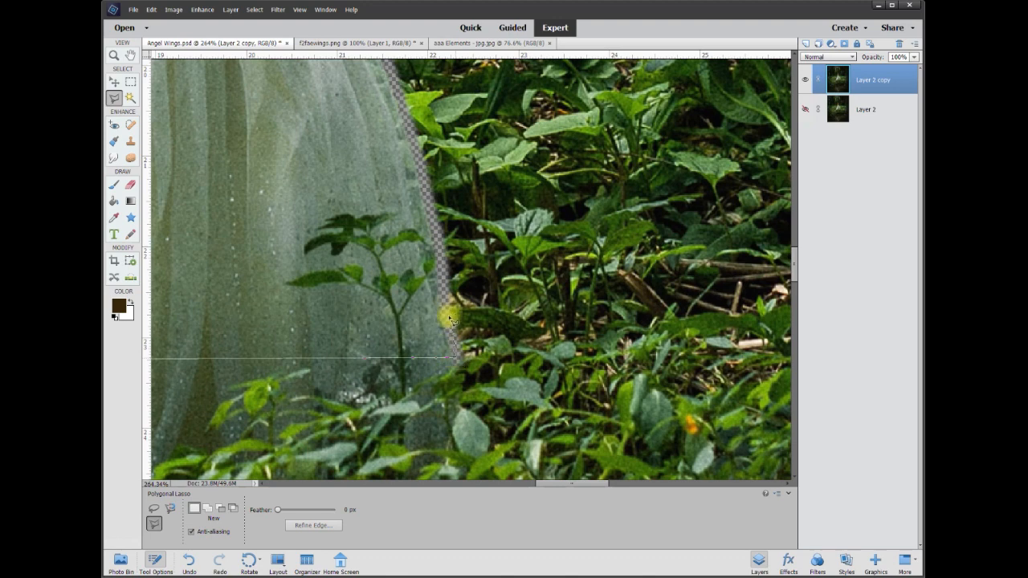
{"action": "left_click", "coordinate": [445, 295]}
{"action": "left_click", "coordinate": [441, 221]}
{"action": "left_click", "coordinate": [427, 177]}
{"action": "left_click", "coordinate": [414, 128]}
{"action": "left_click", "coordinate": [396, 93]}
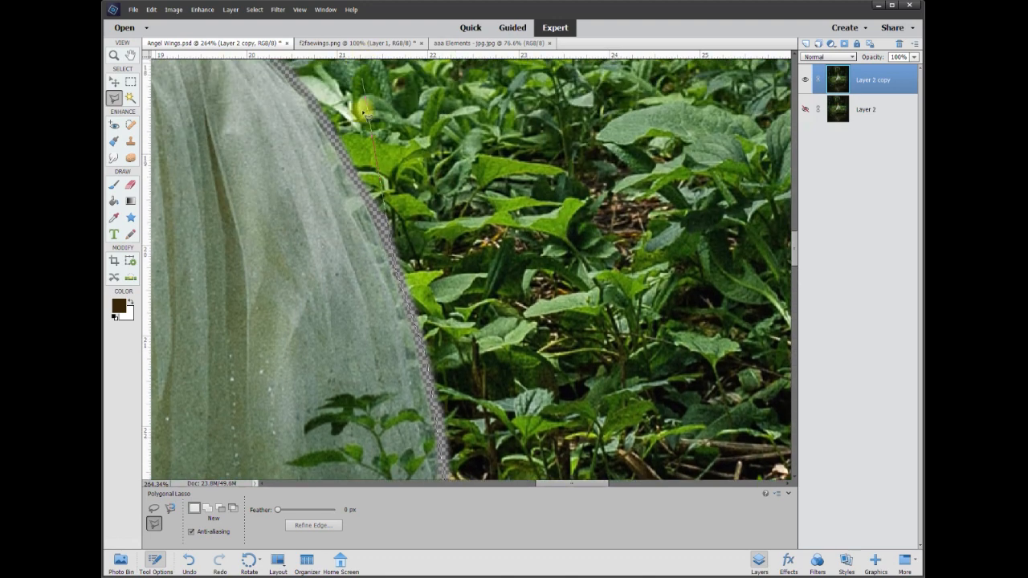
{"action": "left_click", "coordinate": [375, 209]}
{"action": "left_click", "coordinate": [339, 145]}
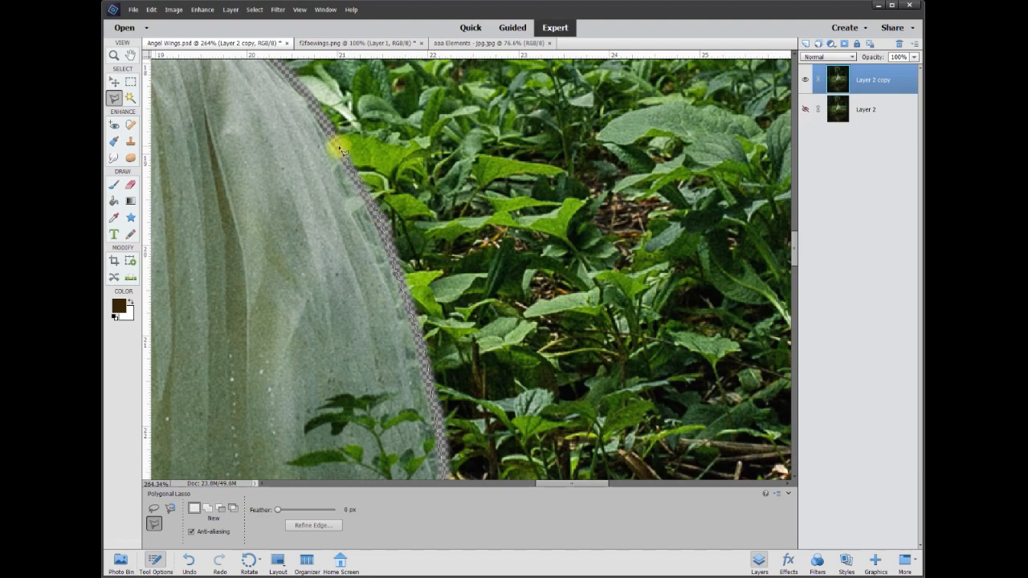
{"action": "left_click", "coordinate": [303, 88]}
{"action": "left_click", "coordinate": [243, 212]}
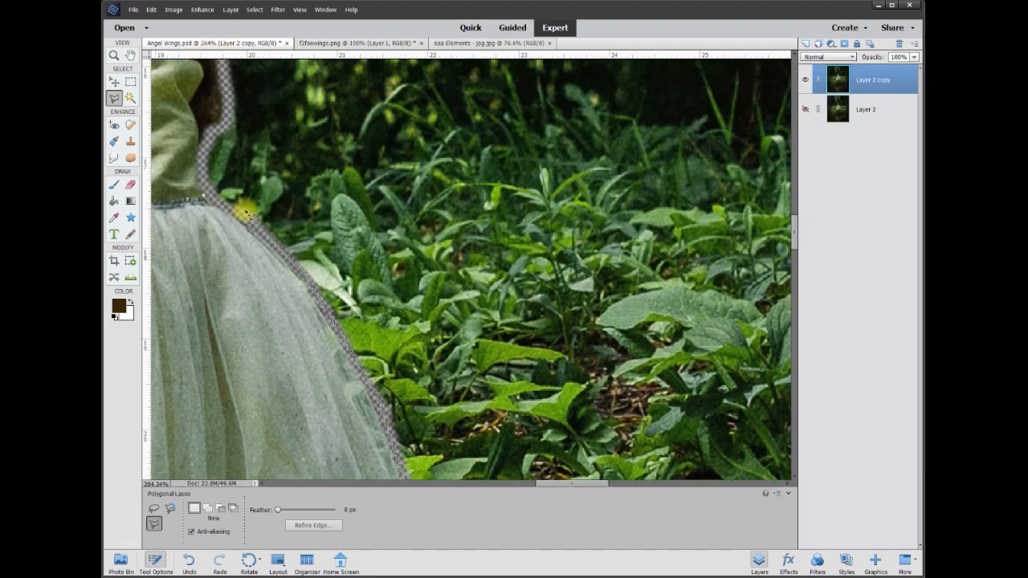
{"action": "left_click", "coordinate": [205, 149]}
{"action": "left_click", "coordinate": [225, 103]}
{"action": "left_click", "coordinate": [440, 237]}
{"action": "left_click", "coordinate": [278, 171]}
{"action": "left_click", "coordinate": [550, 256]}
{"action": "left_click", "coordinate": [368, 352]}
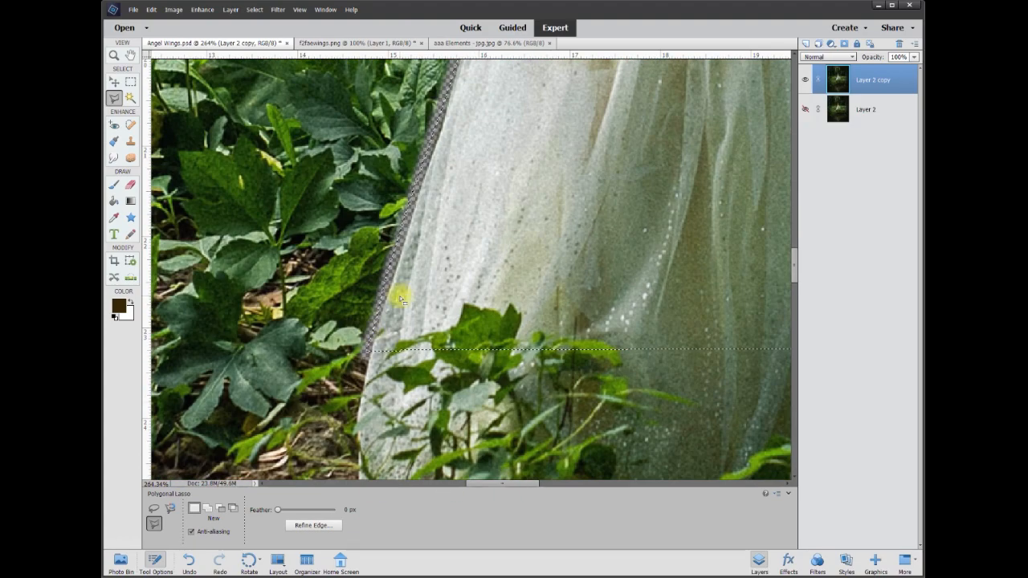
- Copy the selected girl to a new layer with Layer Via Copy
{"action": "scroll", "coordinate": [562, 233], "scroll_direction": "down", "scroll_amount": 6}
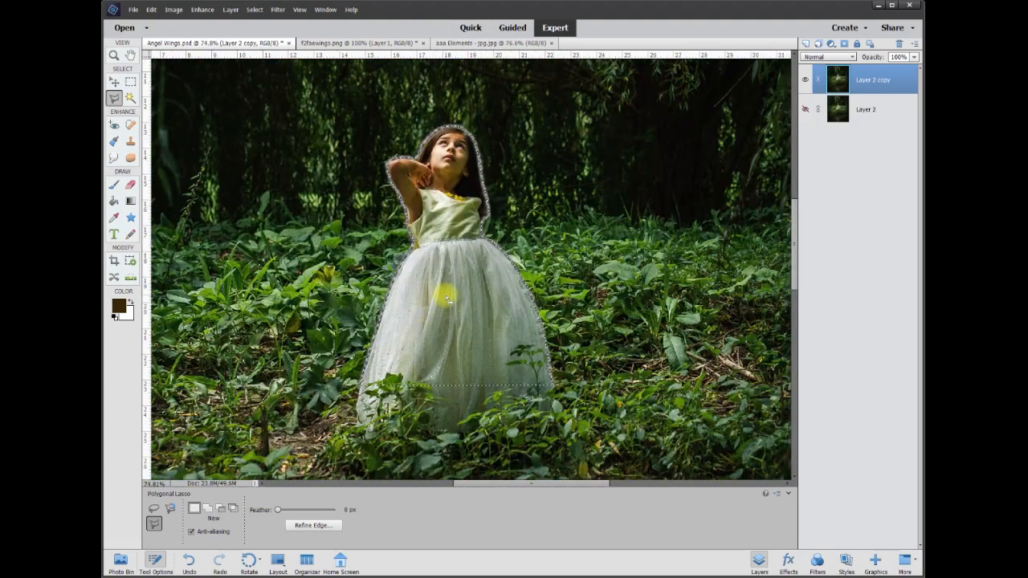
{"action": "right_click", "coordinate": [448, 299]}
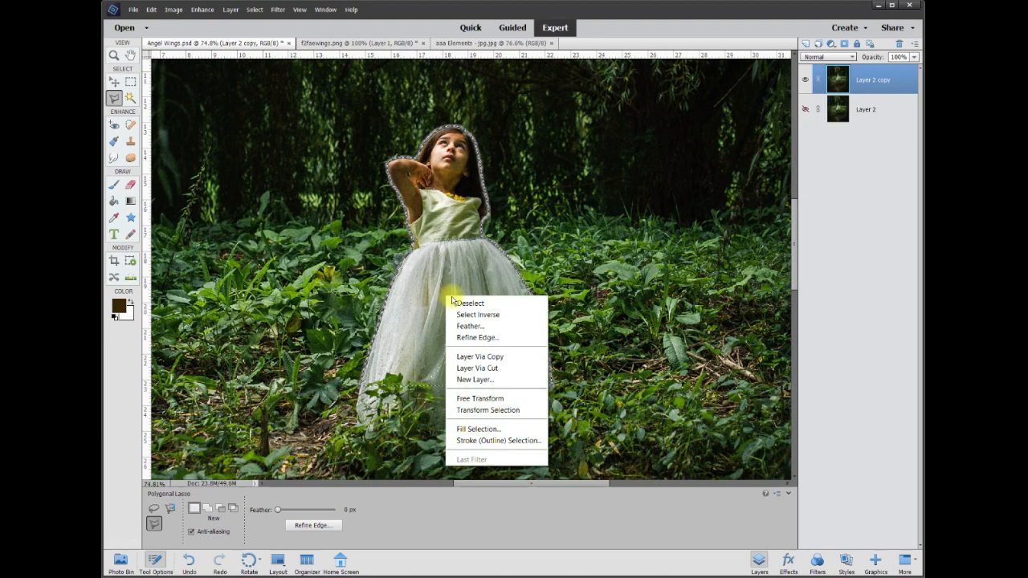
{"action": "left_click", "coordinate": [478, 356]}
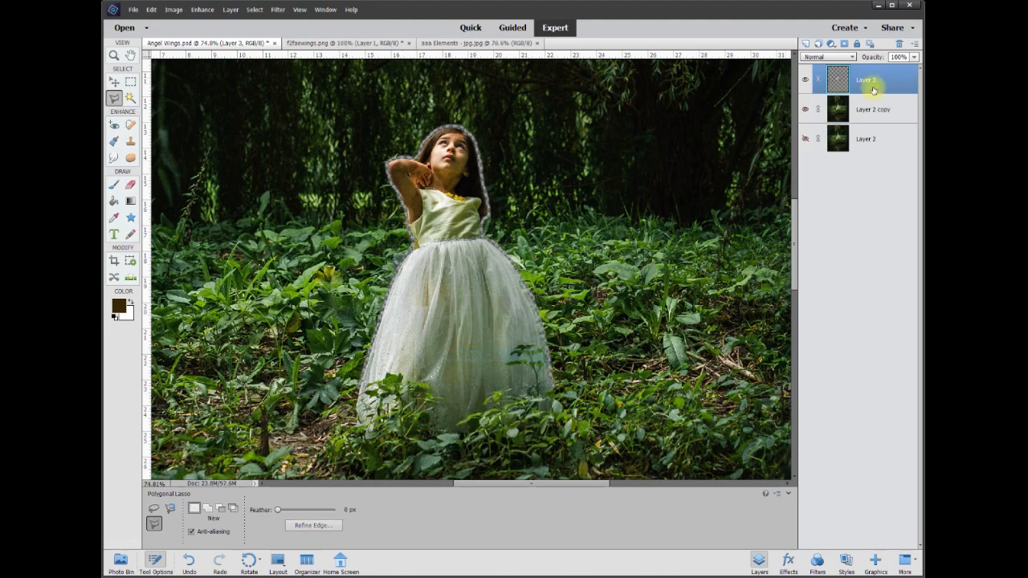
- Hide Layer 2 copy and toggle Layer 3's visibility to check the girl's cutout, leaving Layer 3 shown
{"action": "left_click", "coordinate": [807, 110]}
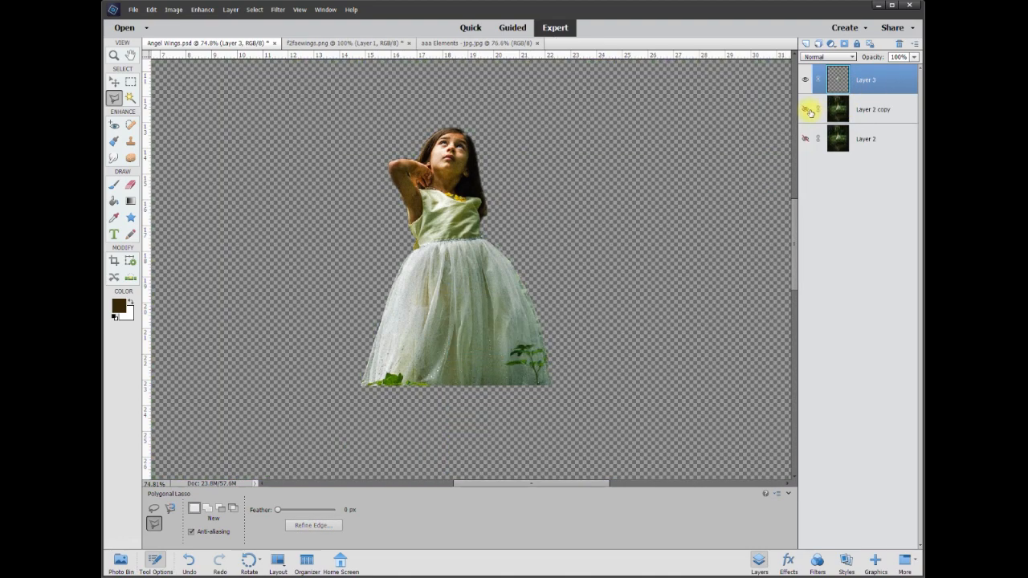
{"action": "left_click", "coordinate": [808, 80]}
{"action": "double_click", "coordinate": [808, 80]}
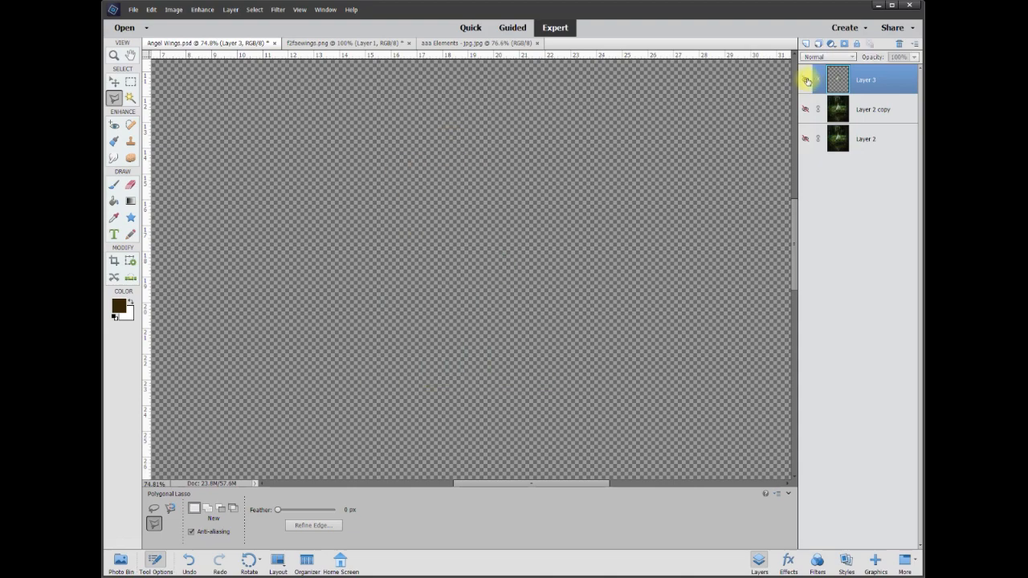
{"action": "left_click", "coordinate": [806, 81]}
{"action": "scroll", "coordinate": [540, 207], "scroll_direction": "down", "scroll_amount": 3}
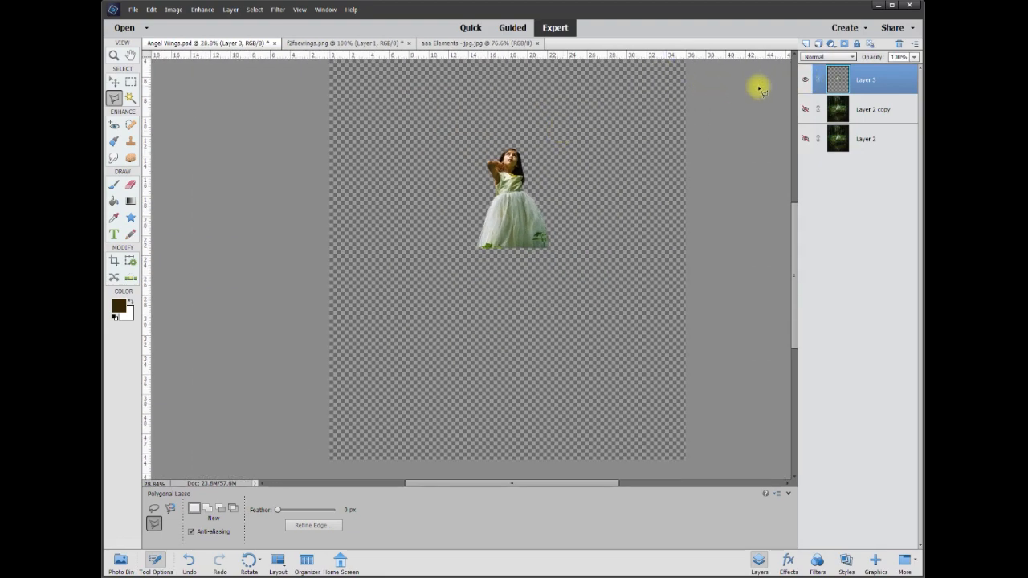
- Bring the wings from f2faewings.png into Angel Wings.psd with the Move tool and position them over the girl's upper body
{"action": "left_click", "coordinate": [363, 43]}
{"action": "left_click", "coordinate": [113, 81]}
{"action": "left_click_drag", "start_coordinate": [402, 253], "coordinate": [482, 175]}
{"action": "scroll", "coordinate": [587, 165], "scroll_direction": "up", "scroll_amount": 1}
{"action": "scroll", "coordinate": [594, 157], "scroll_direction": "up", "scroll_amount": 1}
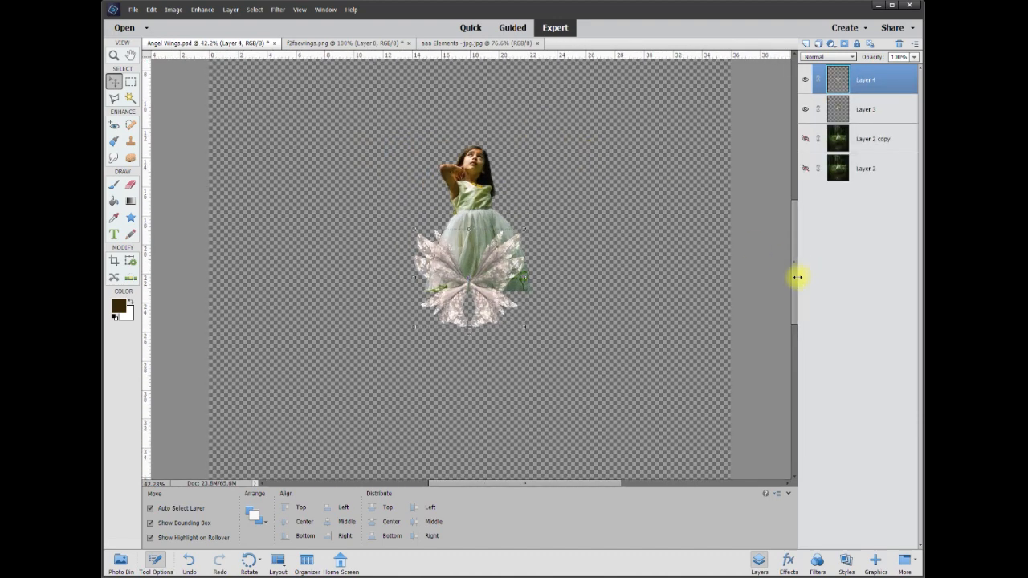
{"action": "left_click_drag", "start_coordinate": [796, 282], "coordinate": [750, 276]}
{"action": "left_click_drag", "start_coordinate": [489, 314], "coordinate": [491, 229]}
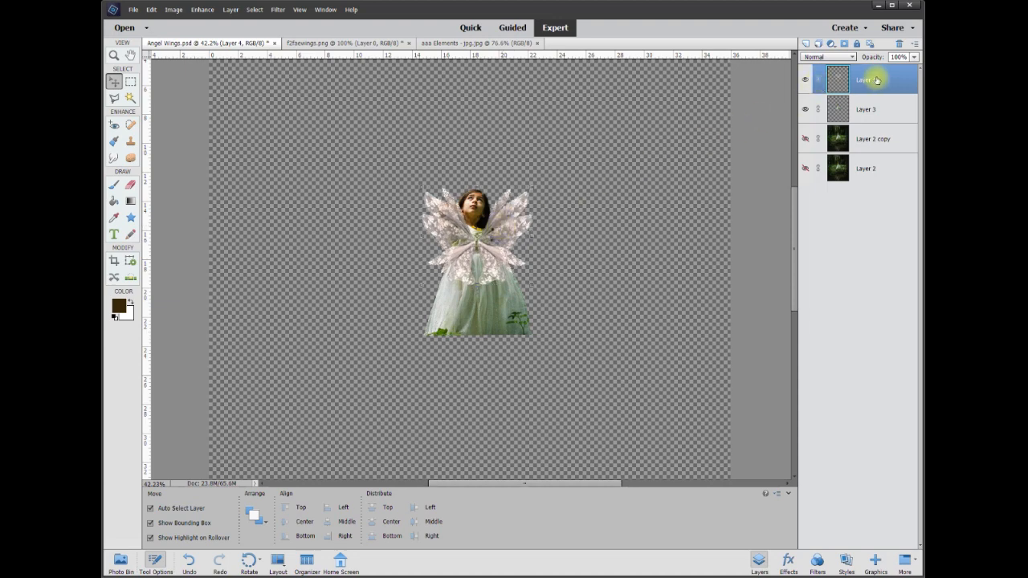
- Move the wings layer directly below the girl's Layer 3 and lock Layer 3
{"action": "left_click_drag", "start_coordinate": [875, 81], "coordinate": [860, 112]}
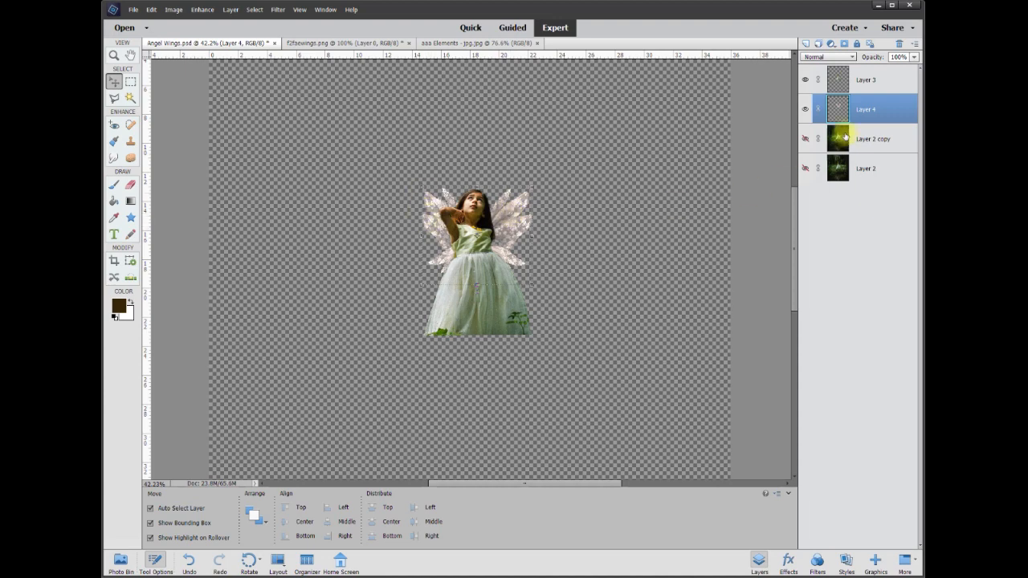
{"action": "left_click", "coordinate": [880, 81]}
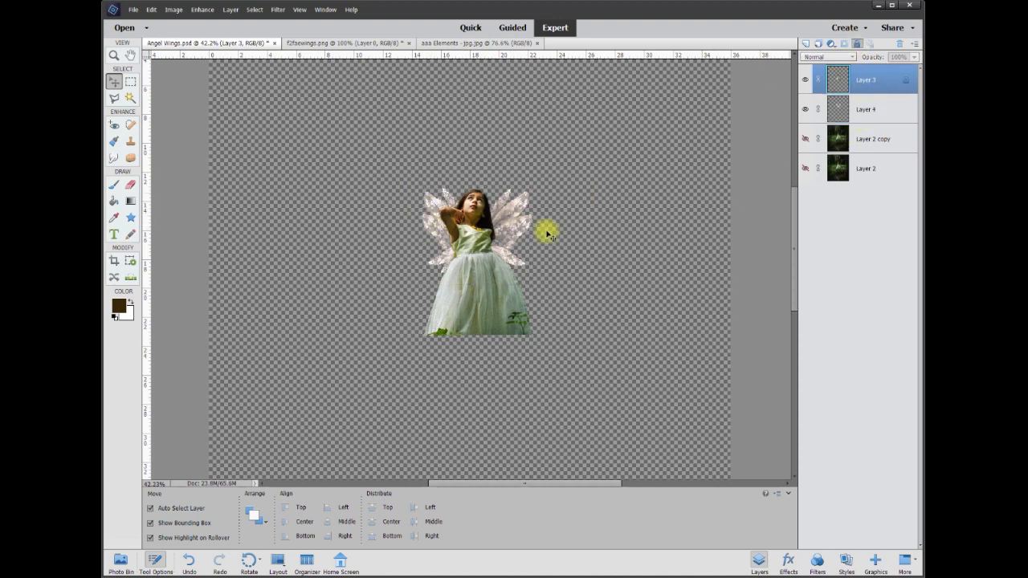
- Show the Layer 2 copy forest background and reposition the Layer 4 wings behind the girl's shoulders
{"action": "left_click_drag", "start_coordinate": [509, 233], "coordinate": [489, 225]}
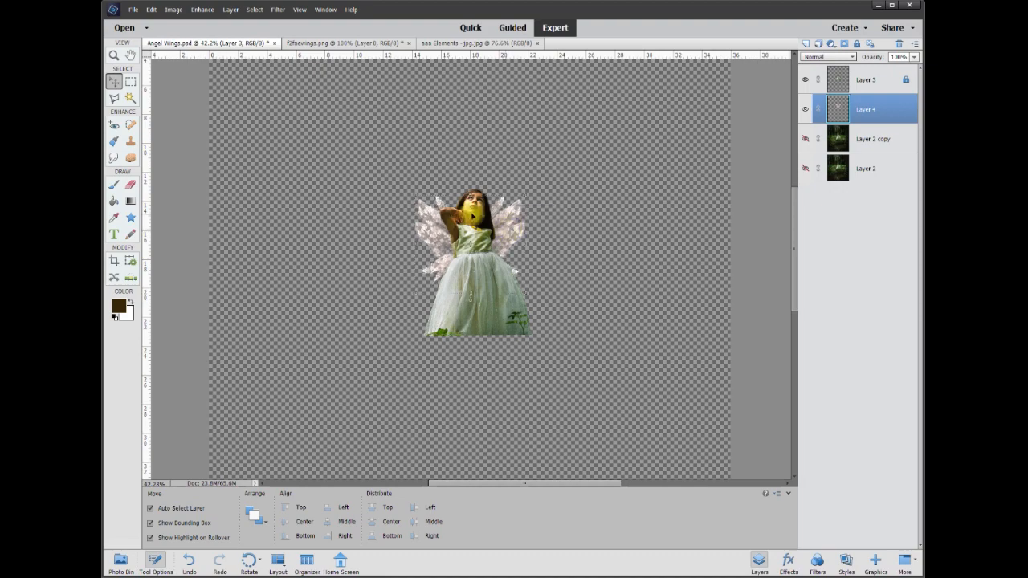
{"action": "left_click", "coordinate": [806, 139]}
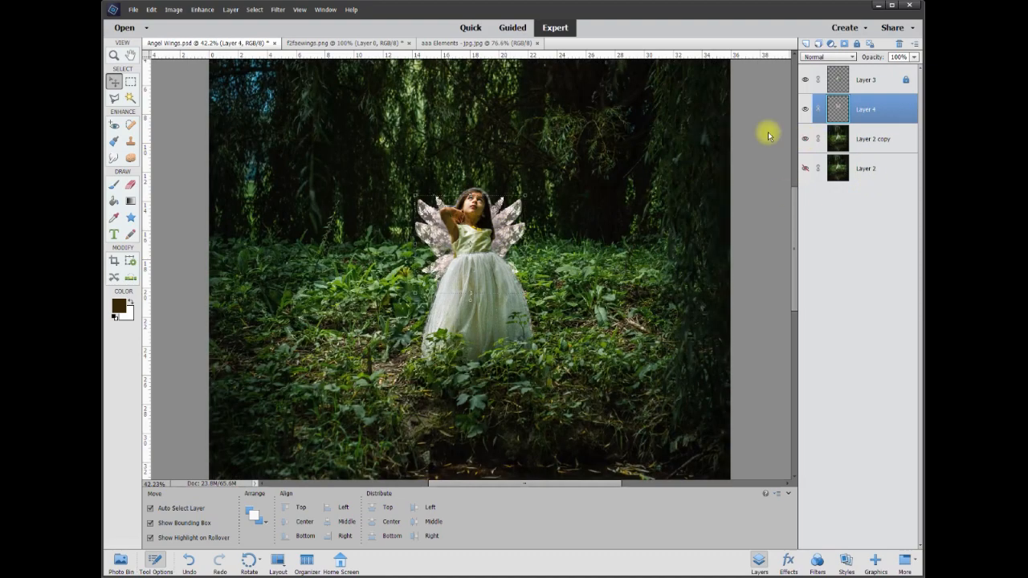
{"action": "mouse_move", "coordinate": [509, 218]}
{"action": "left_mouse_down"}
{"action": "mouse_move", "coordinate": [526, 155]}
{"action": "mouse_move", "coordinate": [521, 215]}
{"action": "left_mouse_up"}
{"action": "scroll", "coordinate": [544, 202], "scroll_direction": "down", "scroll_amount": 3}
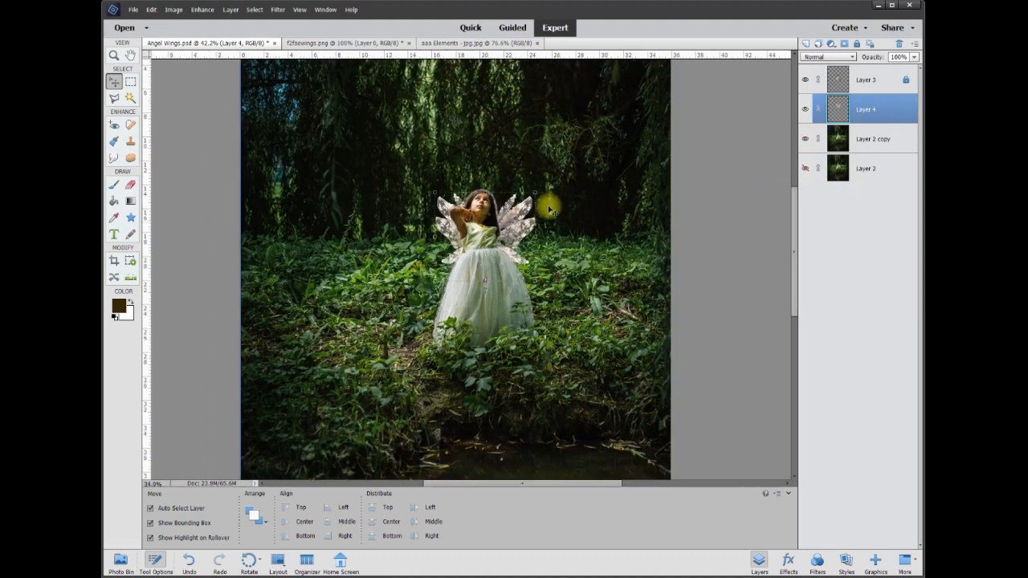
{"action": "scroll", "coordinate": [528, 202], "scroll_direction": "up", "scroll_amount": 1}
{"action": "mouse_move", "coordinate": [491, 205]}
{"action": "left_mouse_down"}
{"action": "mouse_move", "coordinate": [471, 201]}
{"action": "mouse_move", "coordinate": [514, 211]}
{"action": "mouse_move", "coordinate": [502, 265]}
{"action": "mouse_move", "coordinate": [493, 213]}
{"action": "left_mouse_up"}
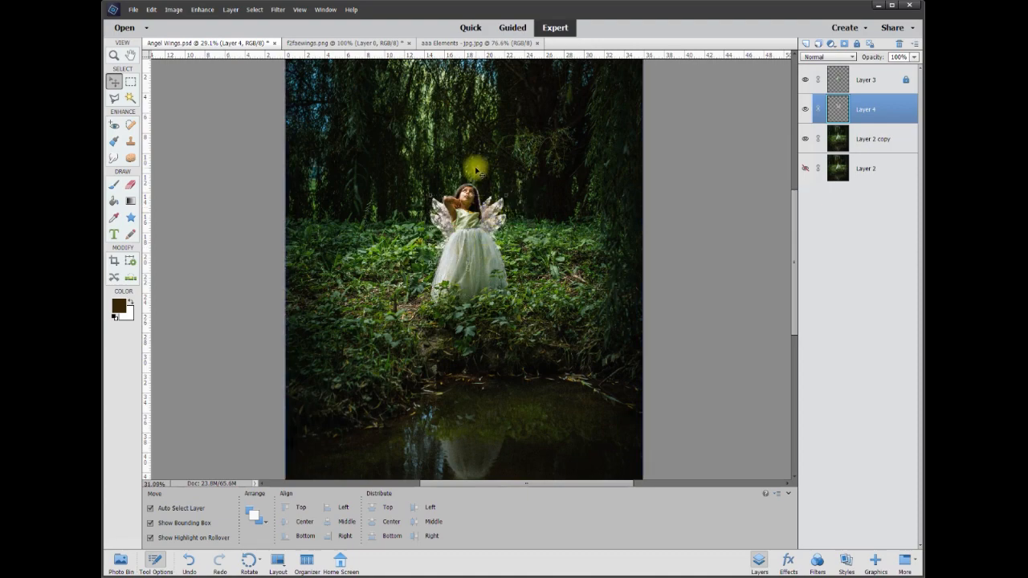
- Scale the Layer 4 wings up proportionally past 150% so they spread wide on both sides of the girl
{"action": "scroll", "coordinate": [476, 166], "scroll_direction": "up", "scroll_amount": 3}
{"action": "left_click_drag", "start_coordinate": [400, 214], "coordinate": [367, 183]}
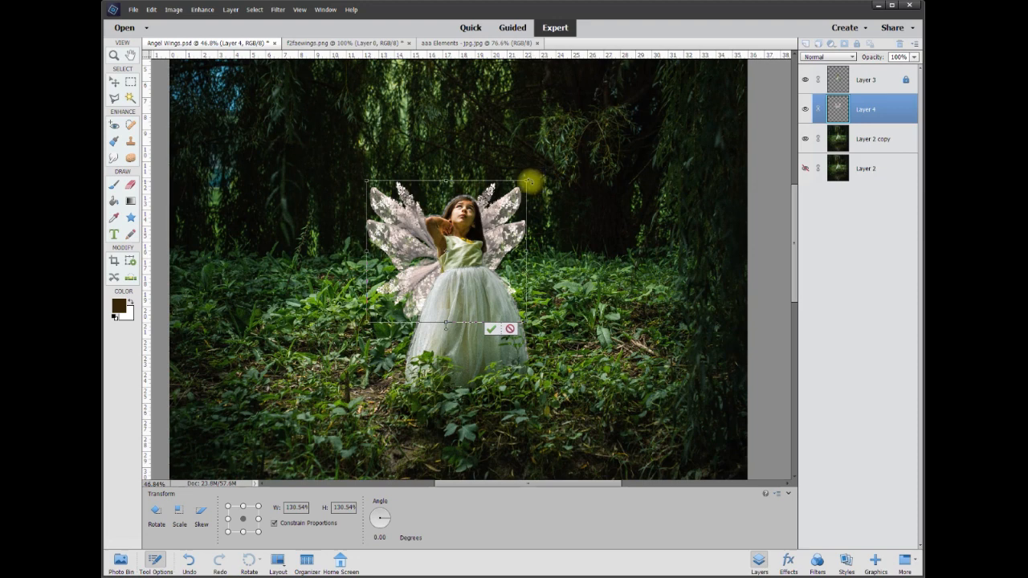
{"action": "left_click_drag", "start_coordinate": [527, 181], "coordinate": [556, 175]}
{"action": "mouse_move", "coordinate": [509, 216]}
{"action": "left_mouse_down"}
{"action": "mouse_move", "coordinate": [507, 226]}
{"action": "mouse_move", "coordinate": [503, 207]}
{"action": "left_mouse_up"}
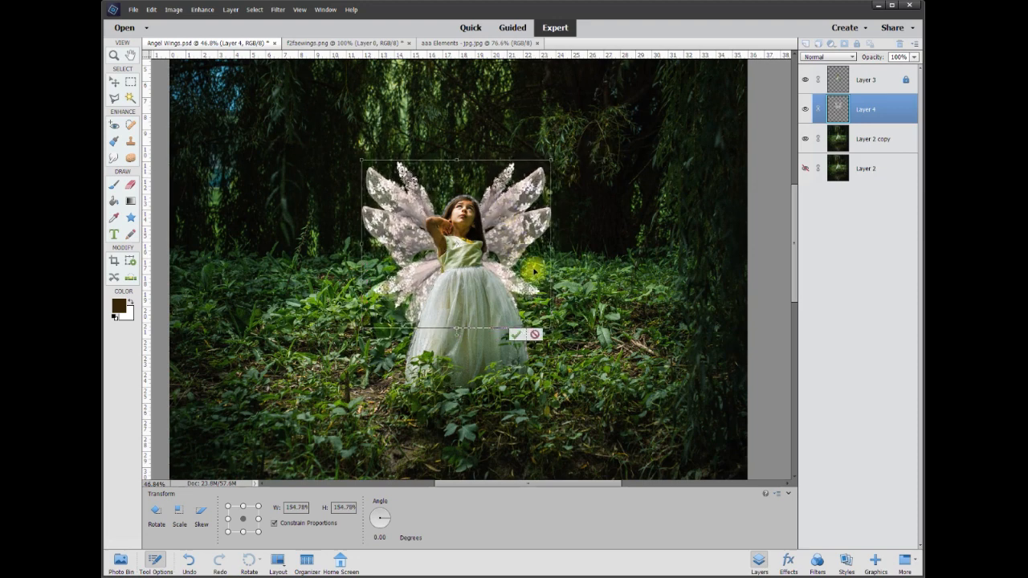
{"action": "left_click_drag", "start_coordinate": [550, 247], "coordinate": [530, 235]}
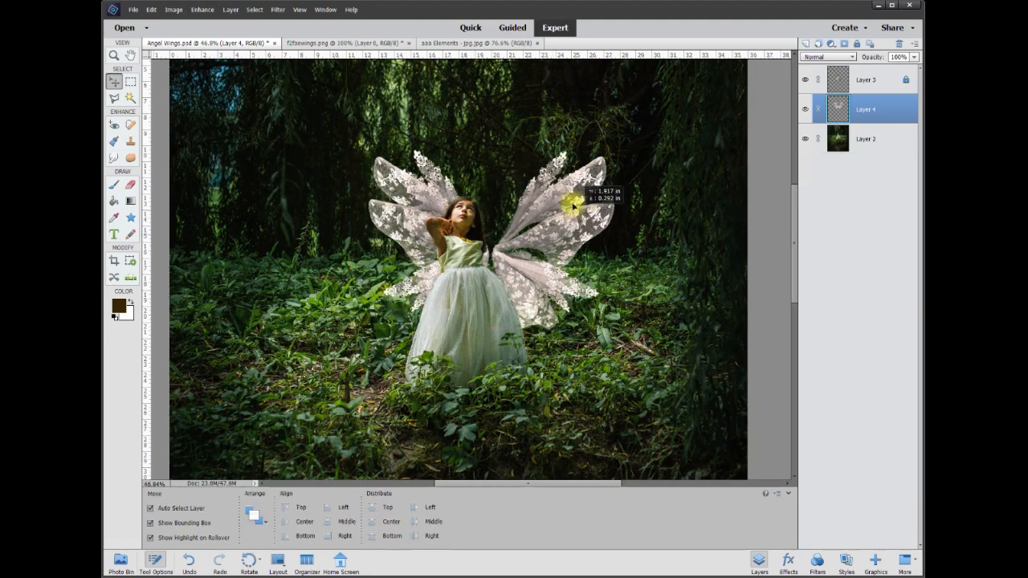
- Center the enlarged wings behind the girl's back, widen them slightly and apply the change
{"action": "left_click_drag", "start_coordinate": [574, 202], "coordinate": [553, 211]}
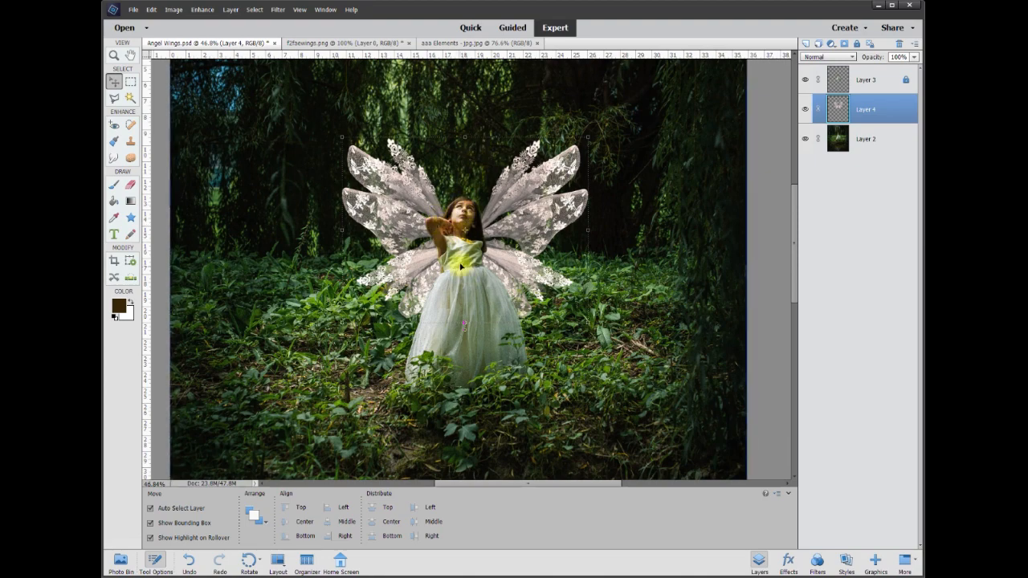
{"action": "mouse_move", "coordinate": [530, 243]}
{"action": "left_mouse_down"}
{"action": "mouse_move", "coordinate": [547, 177]}
{"action": "mouse_move", "coordinate": [530, 227]}
{"action": "left_mouse_up"}
{"action": "left_click_drag", "start_coordinate": [346, 230], "coordinate": [338, 229]}
{"action": "left_click_drag", "start_coordinate": [508, 209], "coordinate": [508, 214]}
{"action": "key", "text": "Return"}
- Distort the wings by their individual corners so they tilt to match the girl's pose, shift them slightly sideways and apply the transform
{"action": "left_click", "coordinate": [175, 10]}
{"action": "mouse_move", "coordinate": [178, 34]}
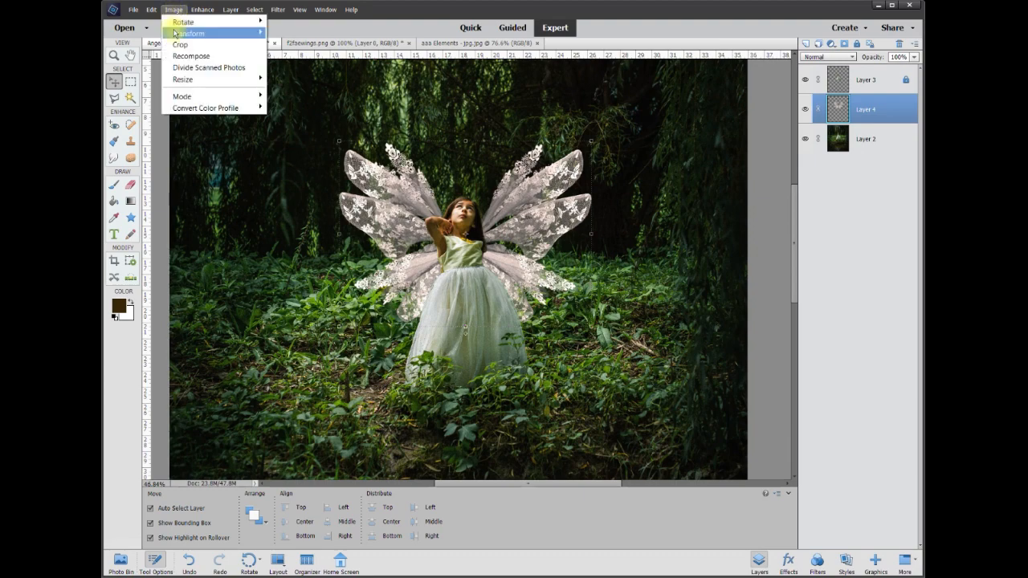
{"action": "left_click", "coordinate": [304, 47]}
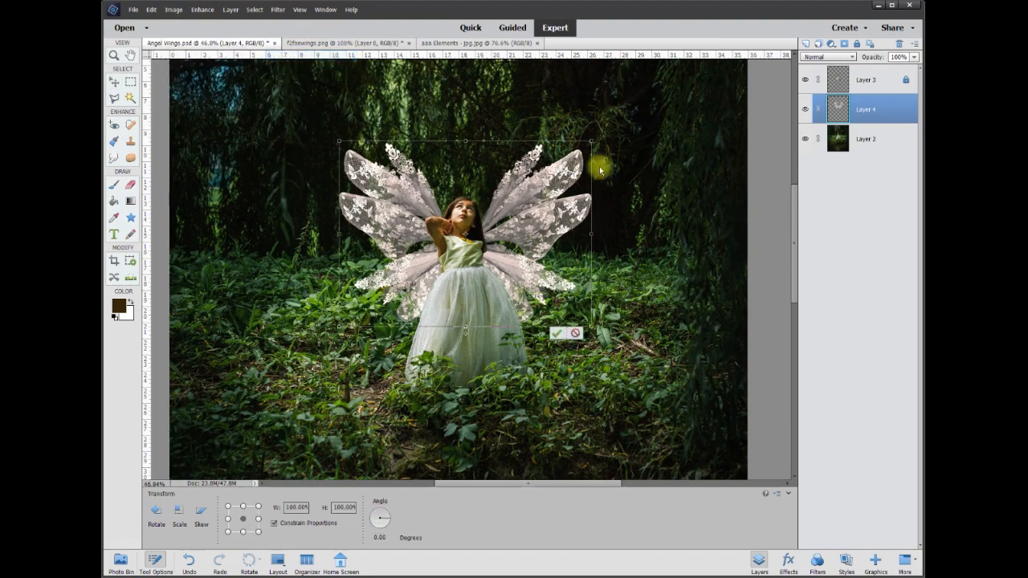
{"action": "mouse_move", "coordinate": [592, 142]}
{"action": "left_mouse_down"}
{"action": "mouse_move", "coordinate": [569, 168]}
{"action": "mouse_move", "coordinate": [570, 144]}
{"action": "mouse_move", "coordinate": [593, 153]}
{"action": "mouse_move", "coordinate": [593, 144]}
{"action": "left_mouse_up"}
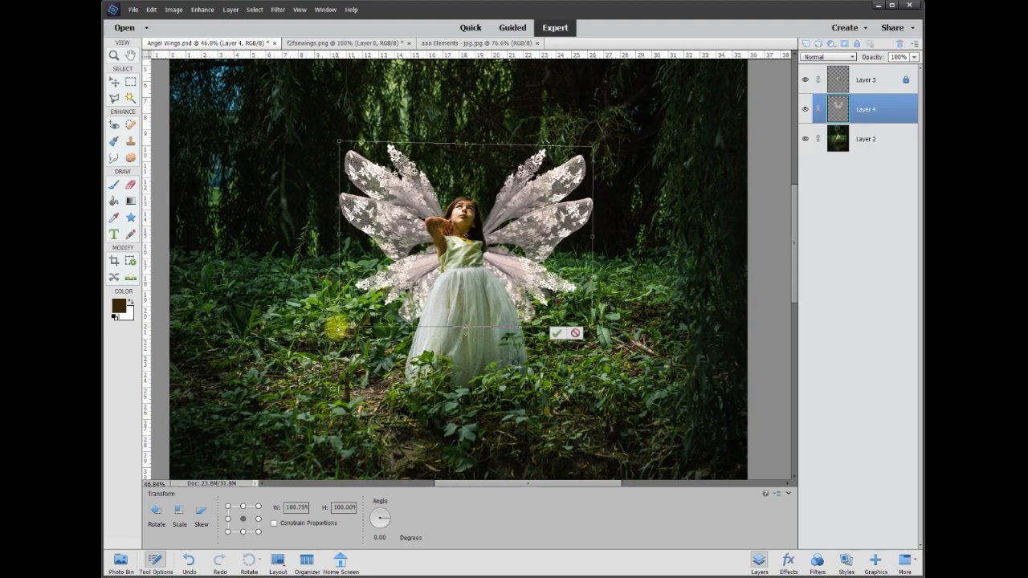
{"action": "mouse_move", "coordinate": [341, 330]}
{"action": "left_mouse_down"}
{"action": "mouse_move", "coordinate": [379, 291]}
{"action": "mouse_move", "coordinate": [338, 321]}
{"action": "mouse_move", "coordinate": [355, 321]}
{"action": "left_mouse_up"}
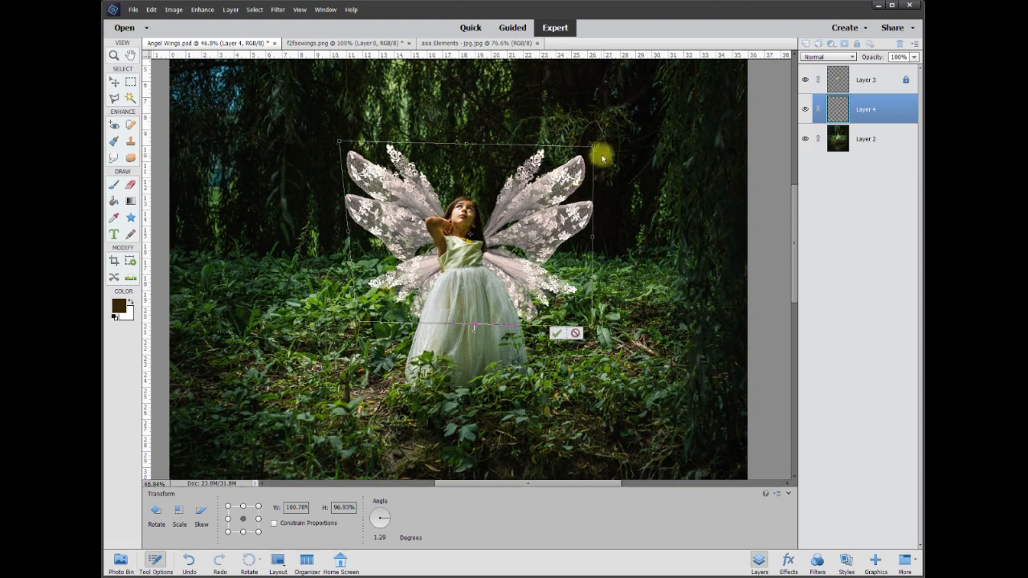
{"action": "left_click_drag", "start_coordinate": [594, 148], "coordinate": [588, 159]}
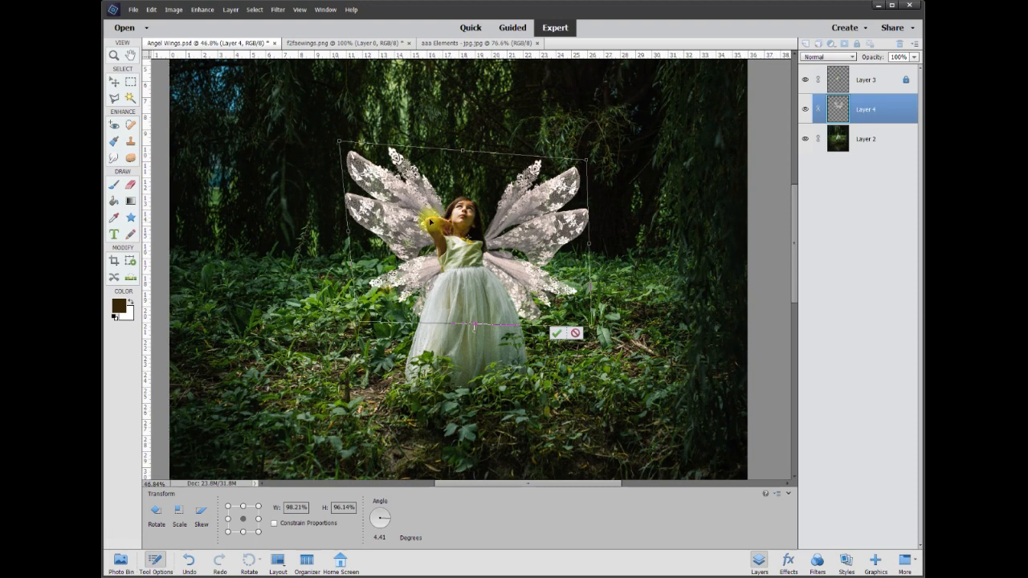
{"action": "left_click_drag", "start_coordinate": [339, 144], "coordinate": [341, 147]}
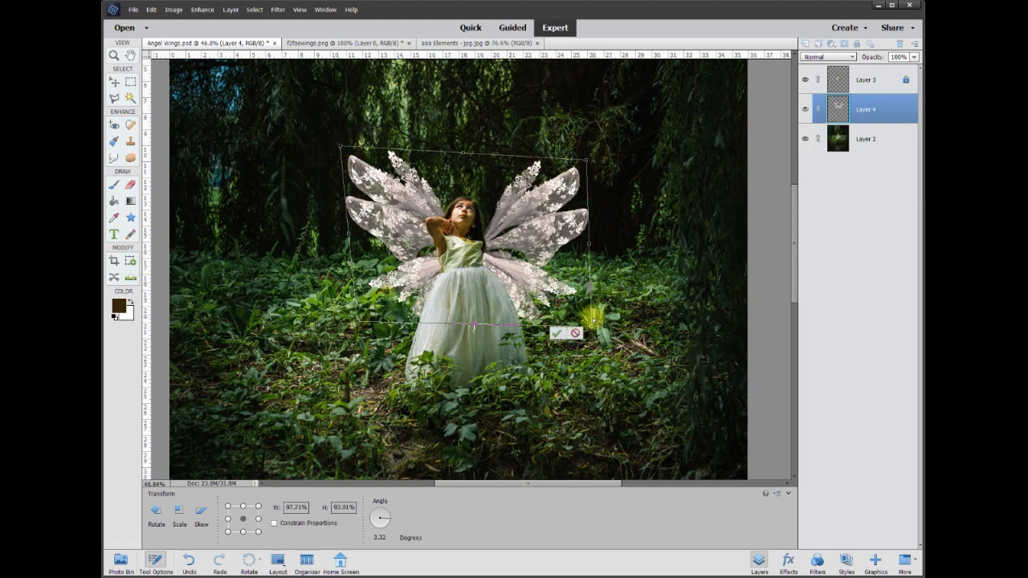
{"action": "left_click_drag", "start_coordinate": [591, 327], "coordinate": [586, 322]}
{"action": "left_click_drag", "start_coordinate": [531, 266], "coordinate": [522, 270]}
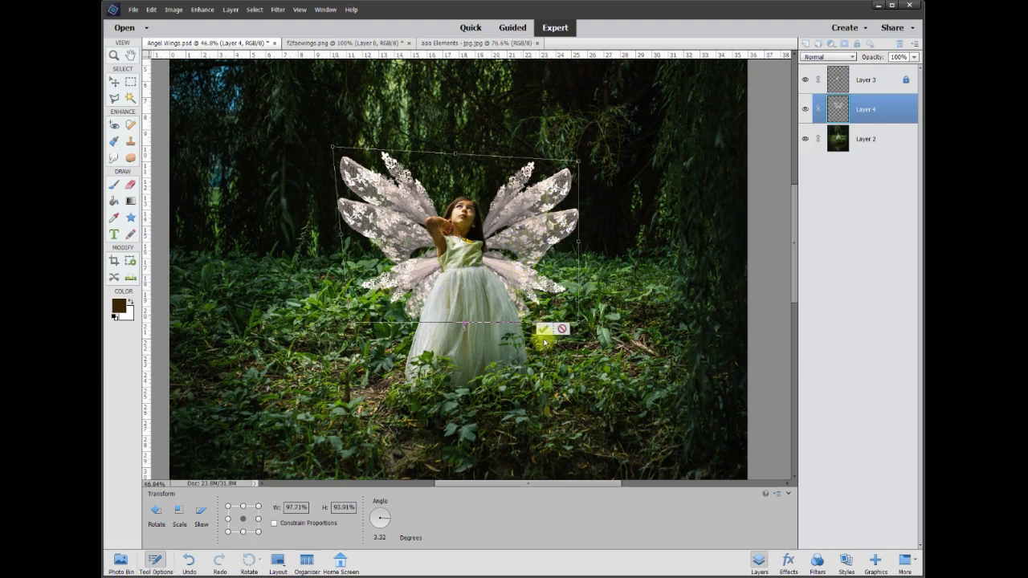
{"action": "left_click", "coordinate": [544, 328]}
{"action": "left_click", "coordinate": [622, 215]}
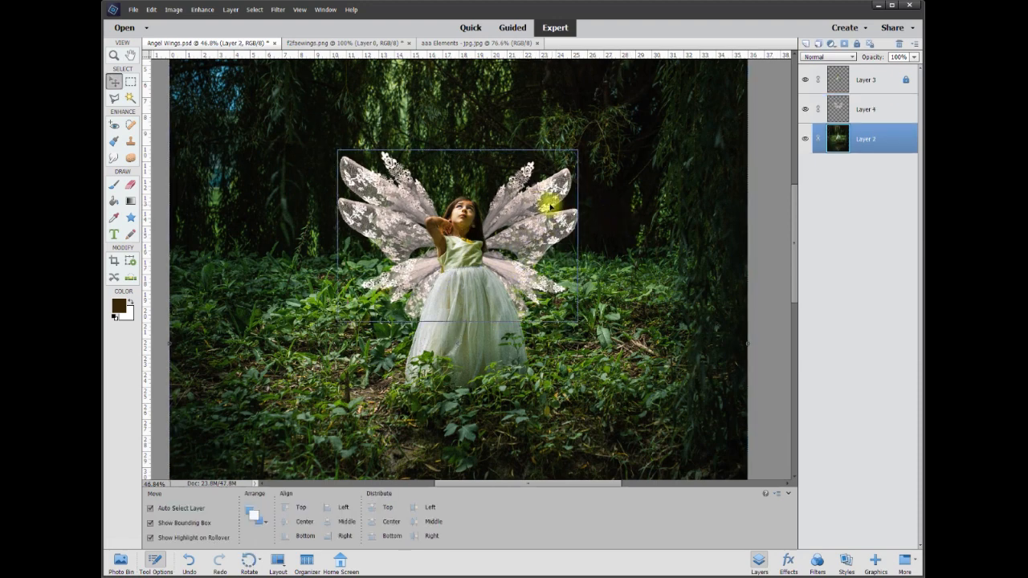
{"action": "left_click", "coordinate": [536, 213]}
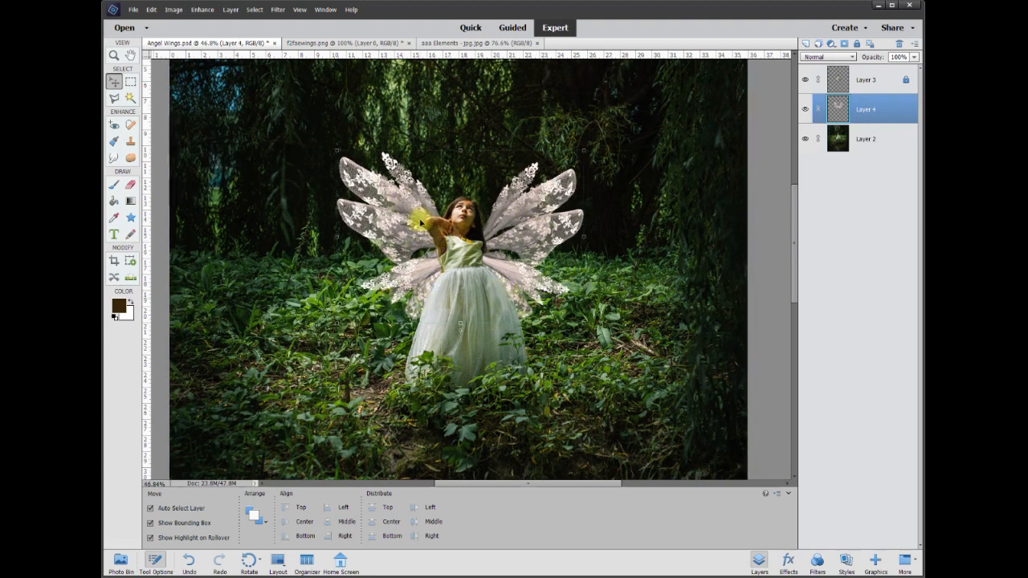
- Add a blank layer directly above Layer 2 and set the foreground color to black (000000)
{"action": "left_click", "coordinate": [870, 138]}
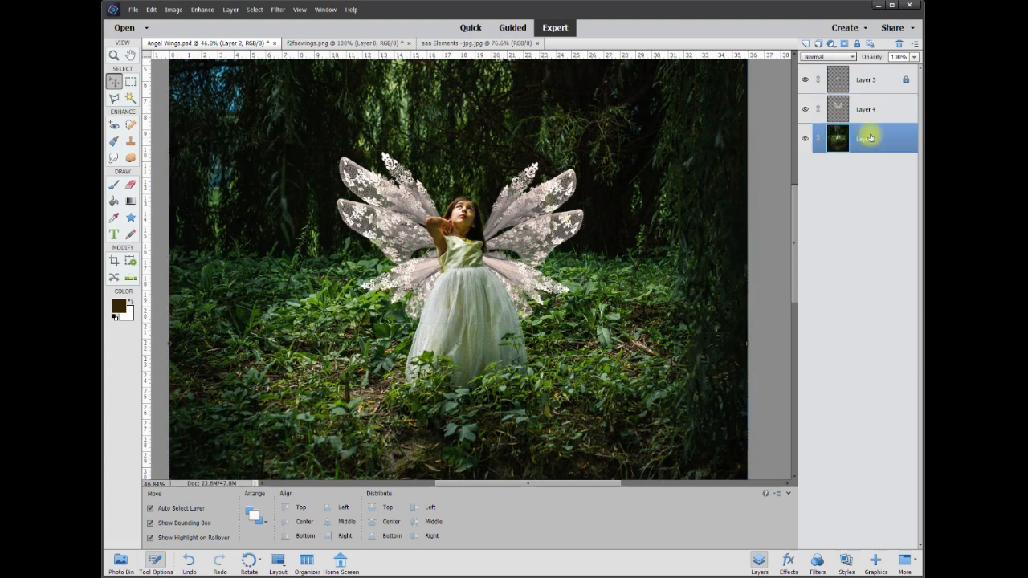
{"action": "left_click", "coordinate": [805, 44]}
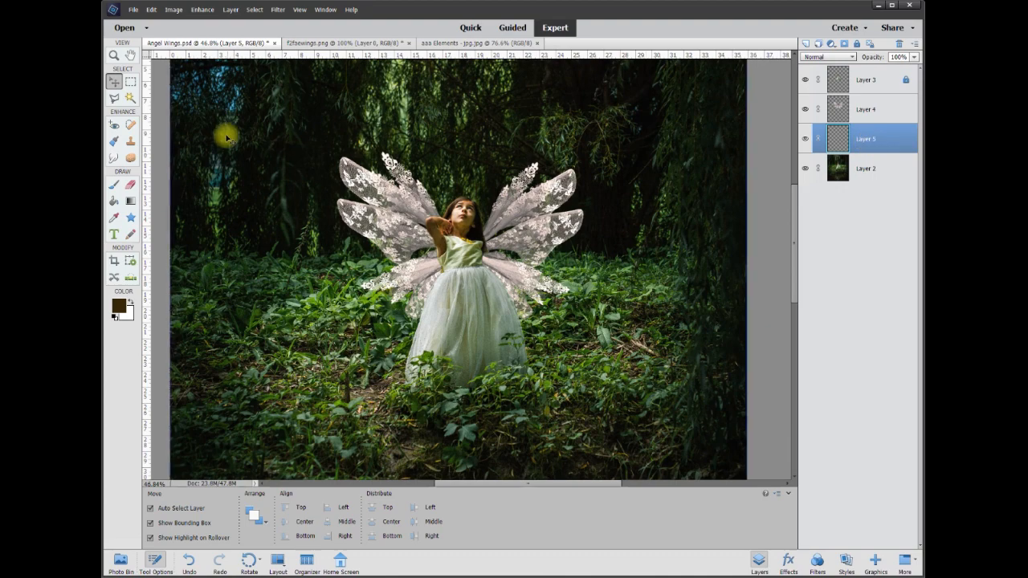
{"action": "left_click", "coordinate": [120, 304]}
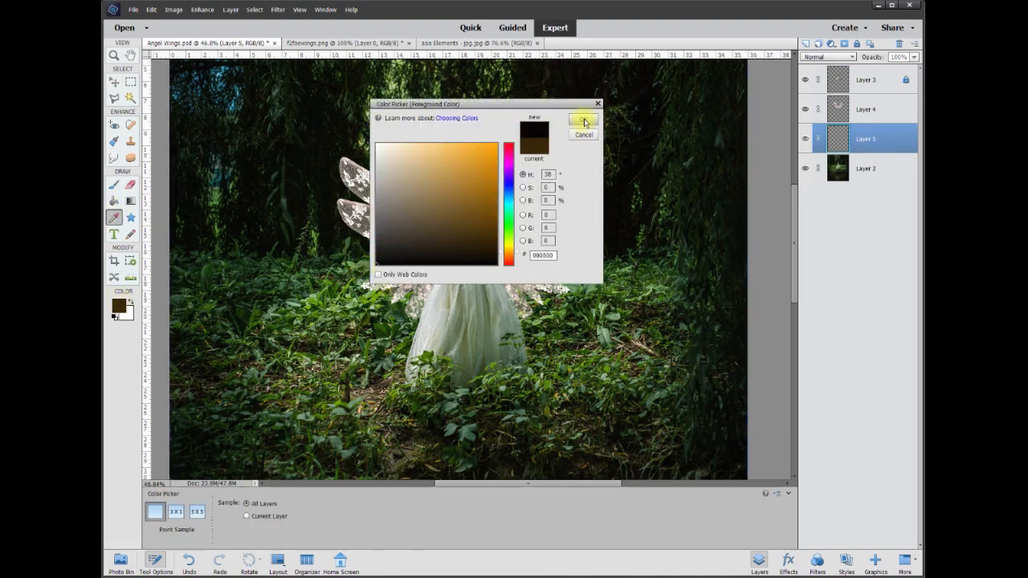
{"action": "left_click", "coordinate": [584, 120]}
- Place Layer 5 above the wings layer and paint a soft black shadow around the girl on it with a 150 px brush
{"action": "left_click", "coordinate": [114, 184]}
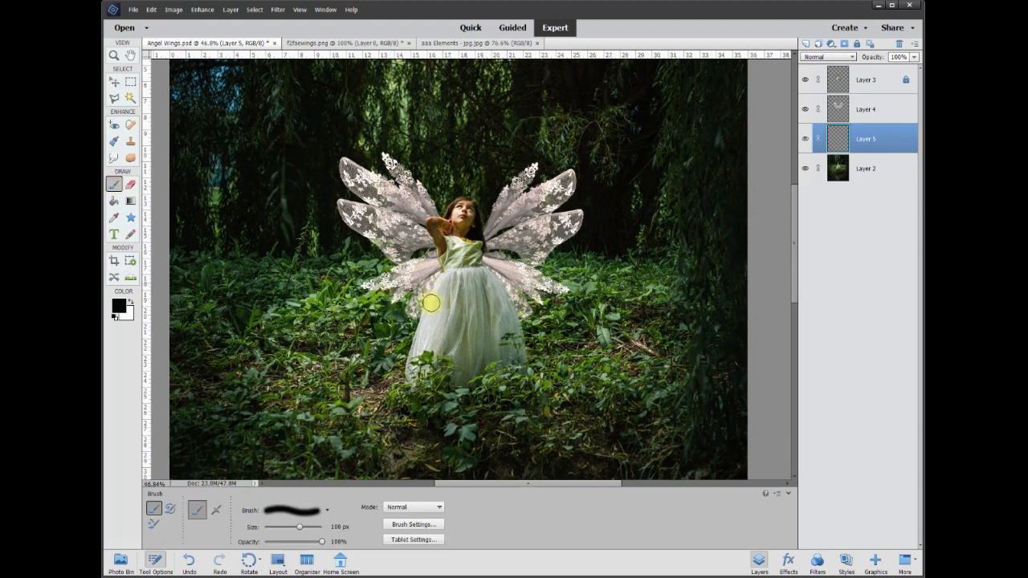
{"action": "left_click", "coordinate": [340, 526]}
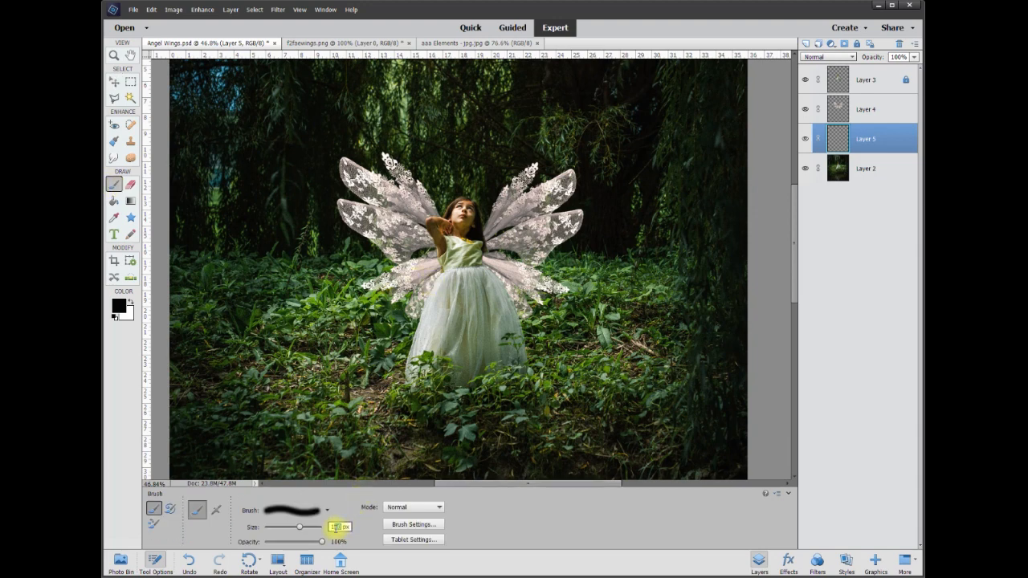
{"action": "type", "text": "50"}
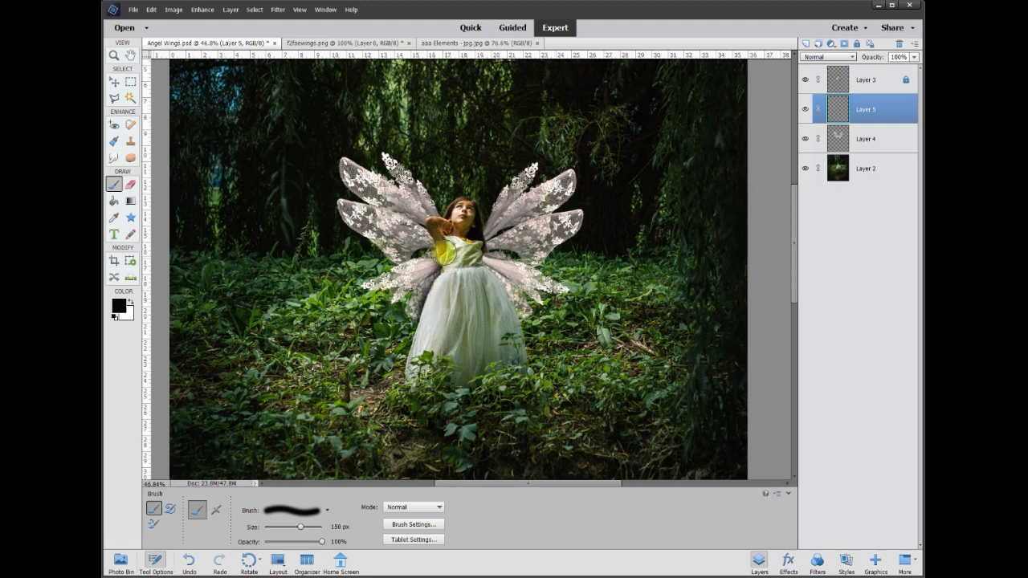
{"action": "key", "text": "v"}
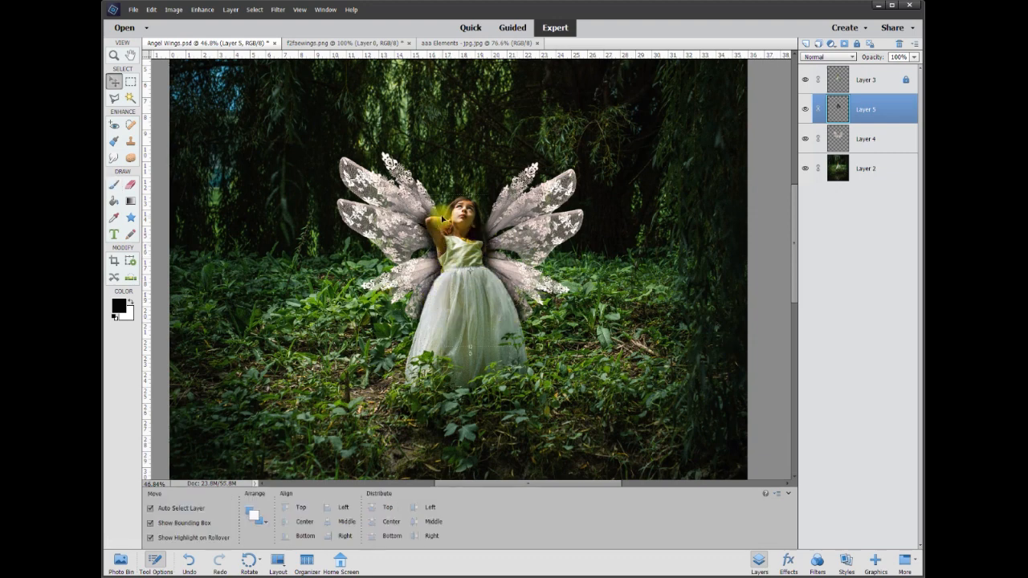
- Set the shadow layer's opacity to 30% and toggle its visibility to compare the effect
{"action": "left_click", "coordinate": [915, 57]}
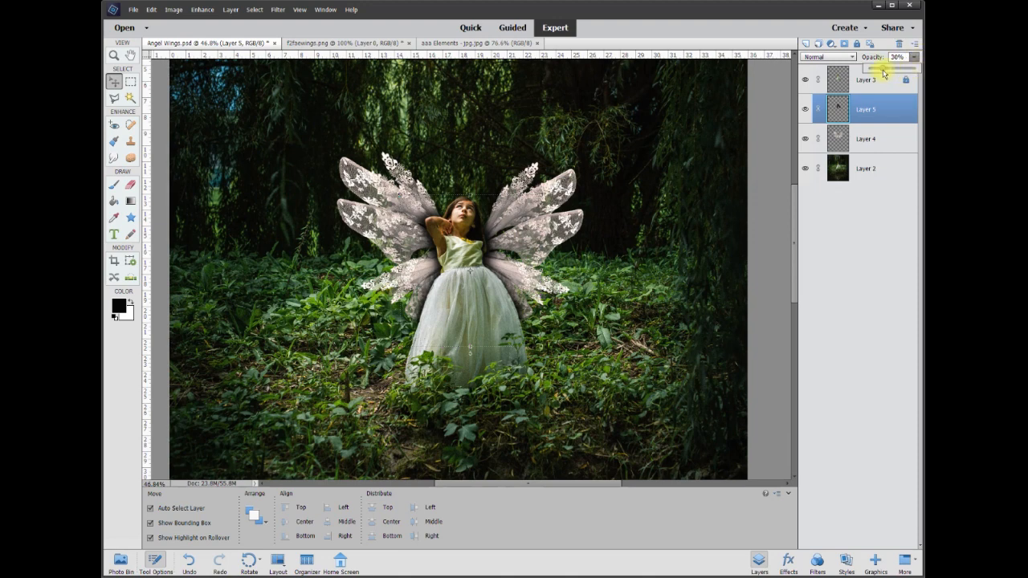
{"action": "left_click_drag", "start_coordinate": [878, 74], "coordinate": [876, 73]}
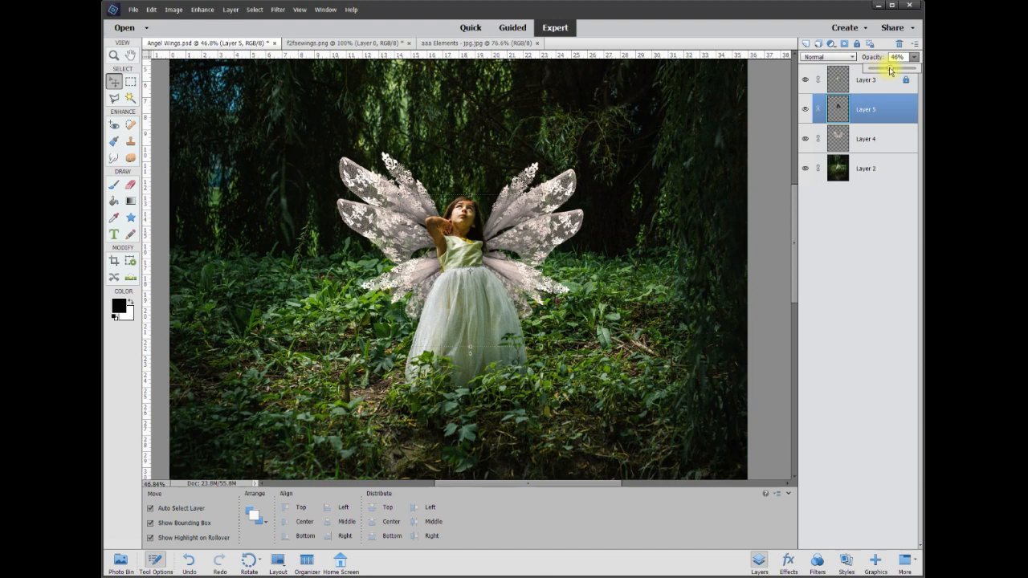
{"action": "left_click", "coordinate": [896, 57]}
{"action": "type", "text": "30"}
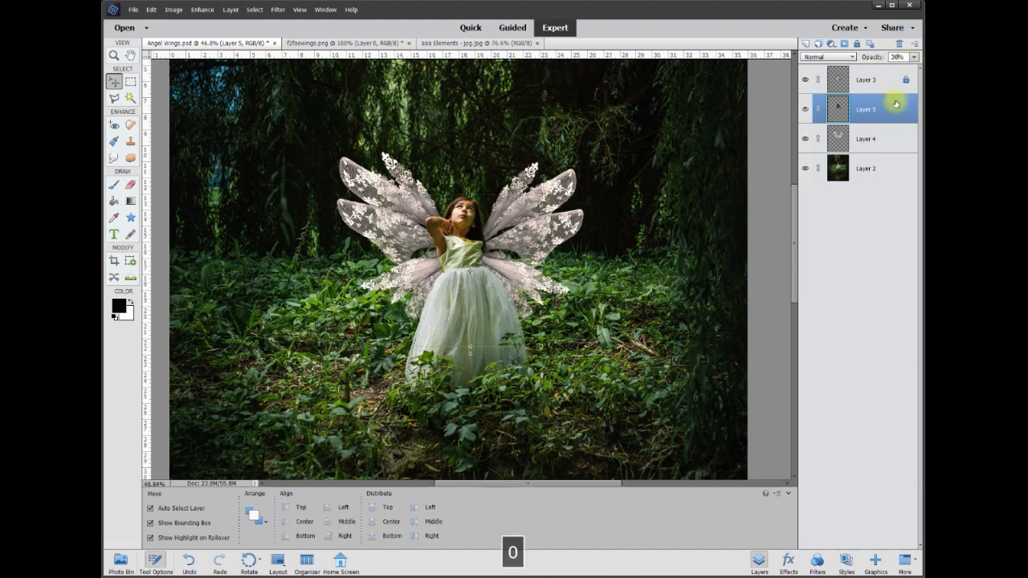
{"action": "left_click", "coordinate": [807, 110]}
{"action": "left_click", "coordinate": [808, 111]}
- Duplicate the Layer 4 wings and place the copy over the pond at the base of the photo, beneath the girl
{"action": "scroll", "coordinate": [643, 236], "scroll_direction": "down", "scroll_amount": 4}
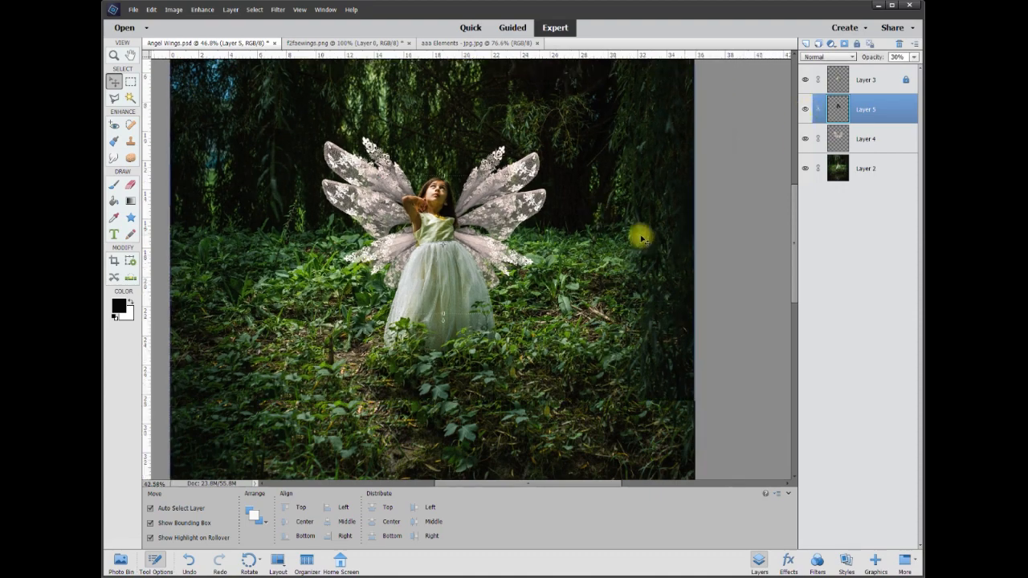
{"action": "left_click", "coordinate": [653, 256]}
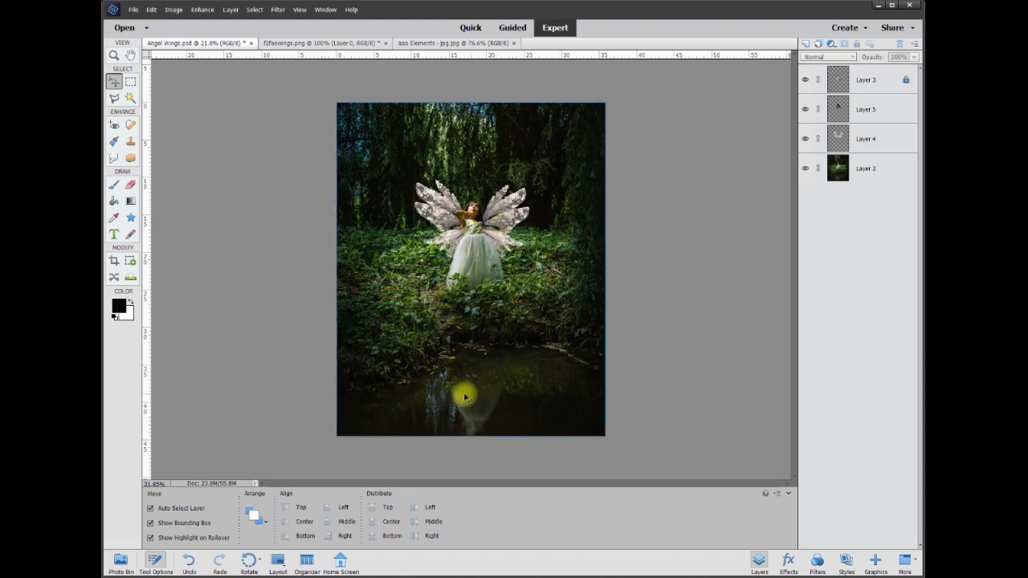
{"action": "left_click", "coordinate": [519, 216]}
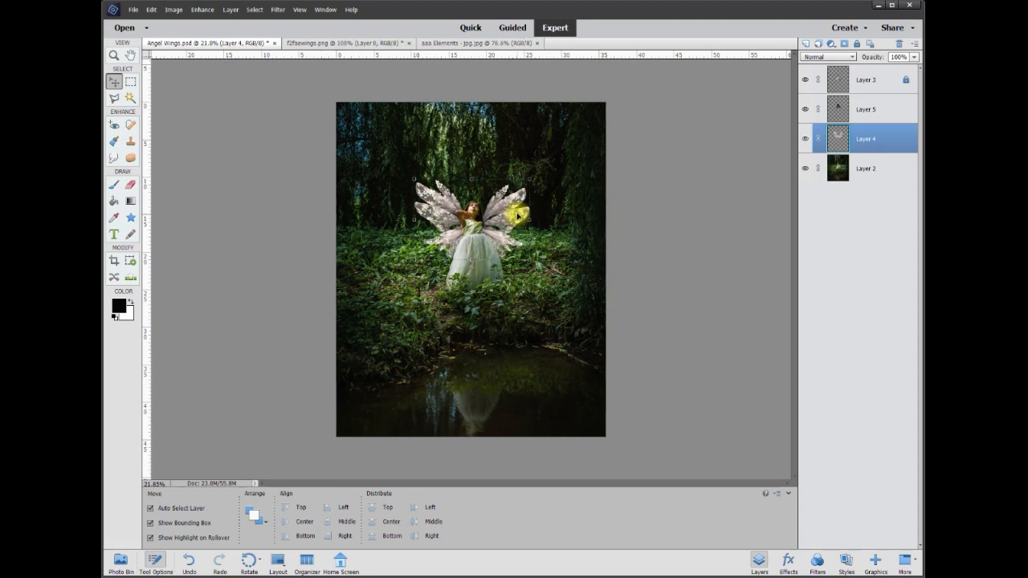
{"action": "left_click_drag", "start_coordinate": [519, 216], "coordinate": [519, 407]}
{"action": "scroll", "coordinate": [510, 406], "scroll_direction": "up", "scroll_amount": 3}
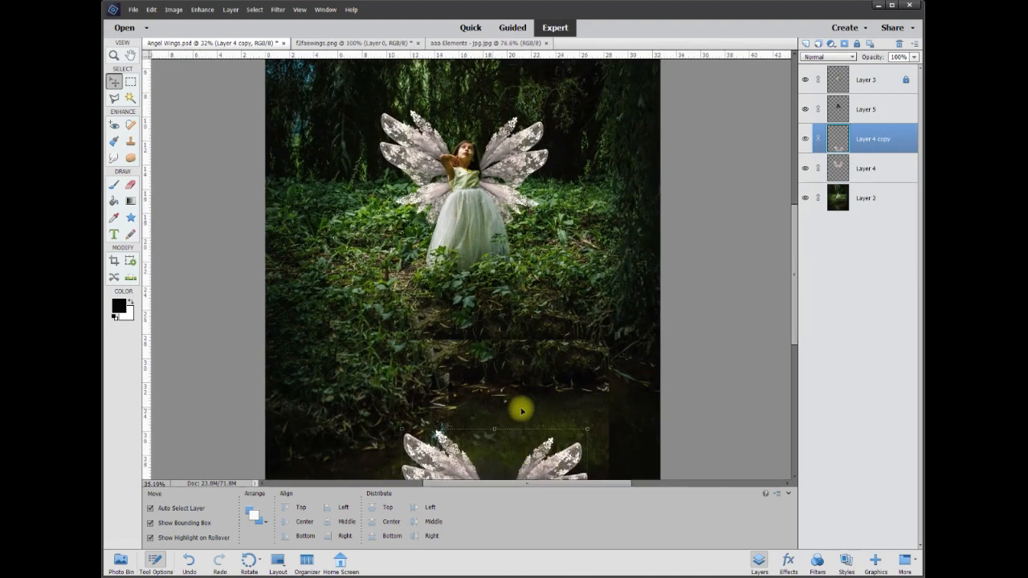
{"action": "left_click_drag", "start_coordinate": [796, 307], "coordinate": [796, 337]}
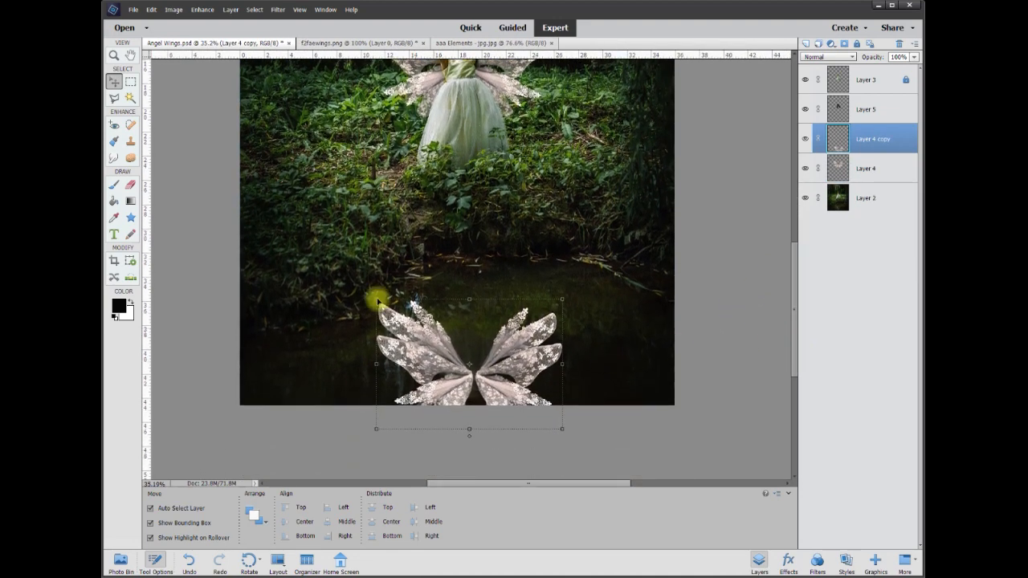
- Flip the duplicated wings vertically and move them lower over the photo's bottom edge, beneath the dress reflection
{"action": "left_click", "coordinate": [172, 9]}
{"action": "mouse_move", "coordinate": [184, 22]}
{"action": "left_click", "coordinate": [302, 153]}
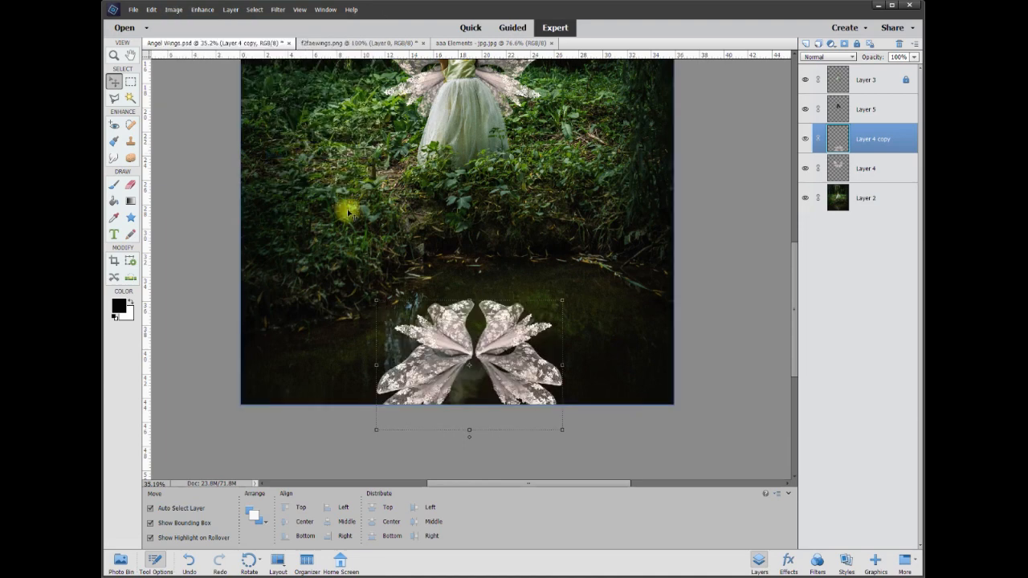
{"action": "left_click_drag", "start_coordinate": [493, 333], "coordinate": [493, 389]}
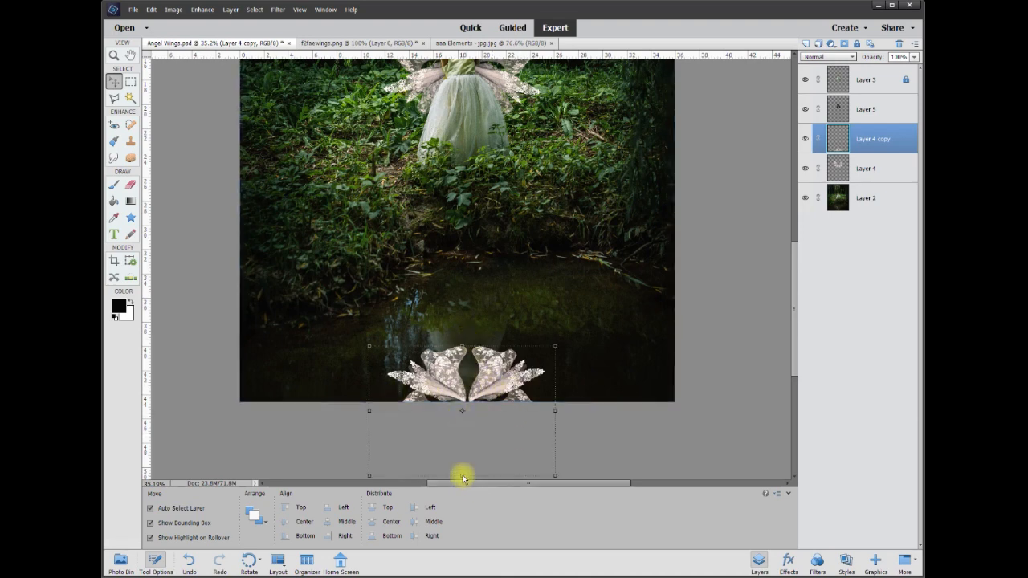
- Squash the flipped wings to 77.62% height, keep the width at 100%, and shift them slightly lower at the dress reflection
{"action": "left_click_drag", "start_coordinate": [463, 477], "coordinate": [462, 446]}
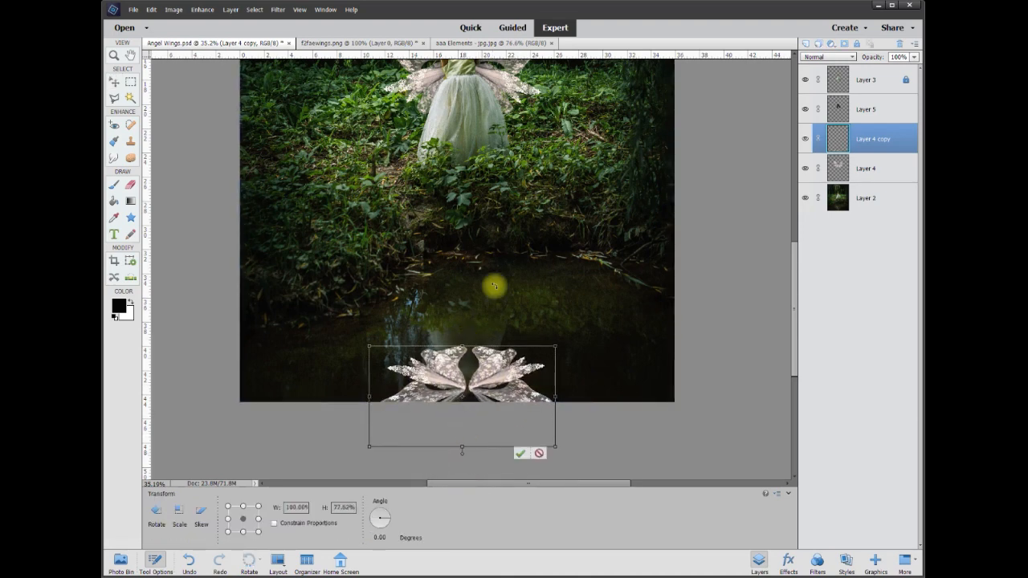
{"action": "left_click_drag", "start_coordinate": [493, 367], "coordinate": [495, 394]}
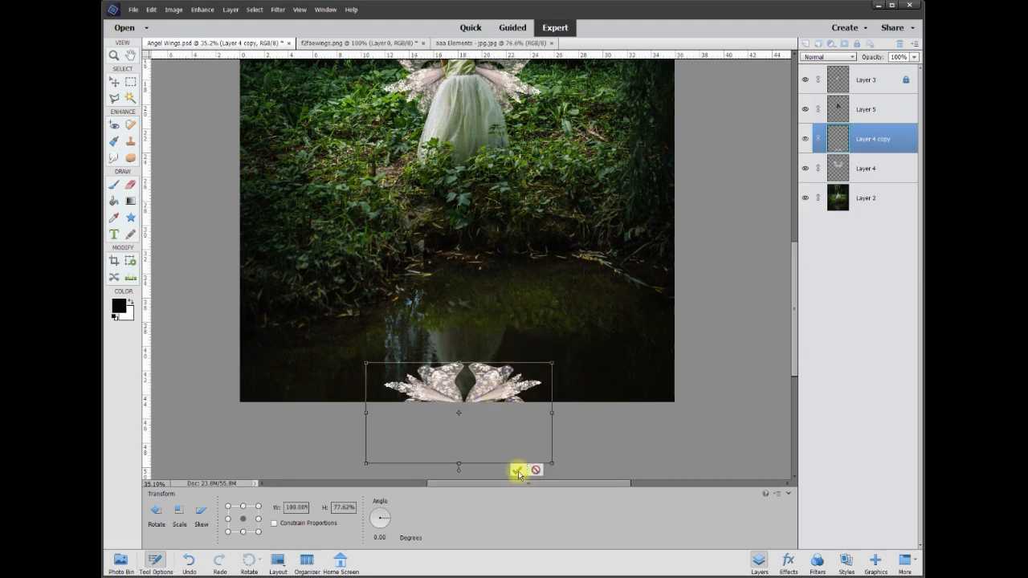
{"action": "left_click", "coordinate": [522, 470]}
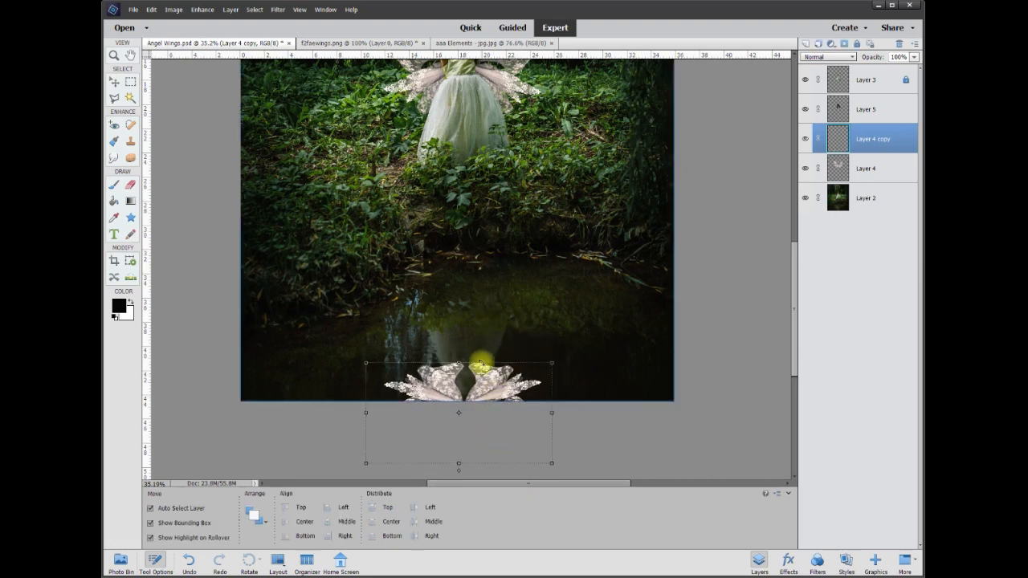
- Hide the flipped wings layer, duplicate Layer 2 and hide the original Layer 2
{"action": "left_click", "coordinate": [805, 138]}
{"action": "left_click", "coordinate": [870, 202]}
{"action": "scroll", "coordinate": [452, 386], "scroll_direction": "up", "scroll_amount": 5}
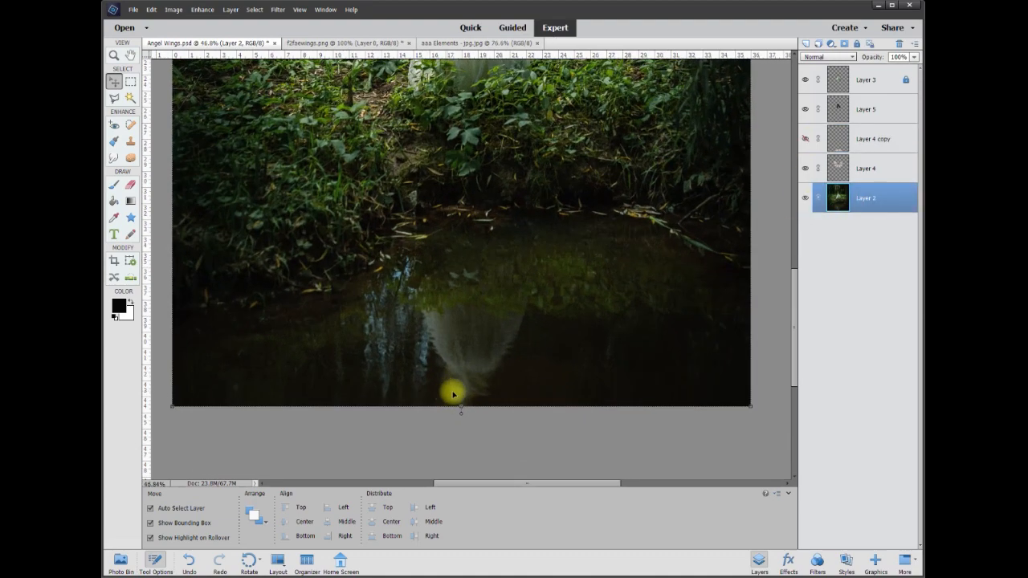
{"action": "right_click", "coordinate": [858, 197]}
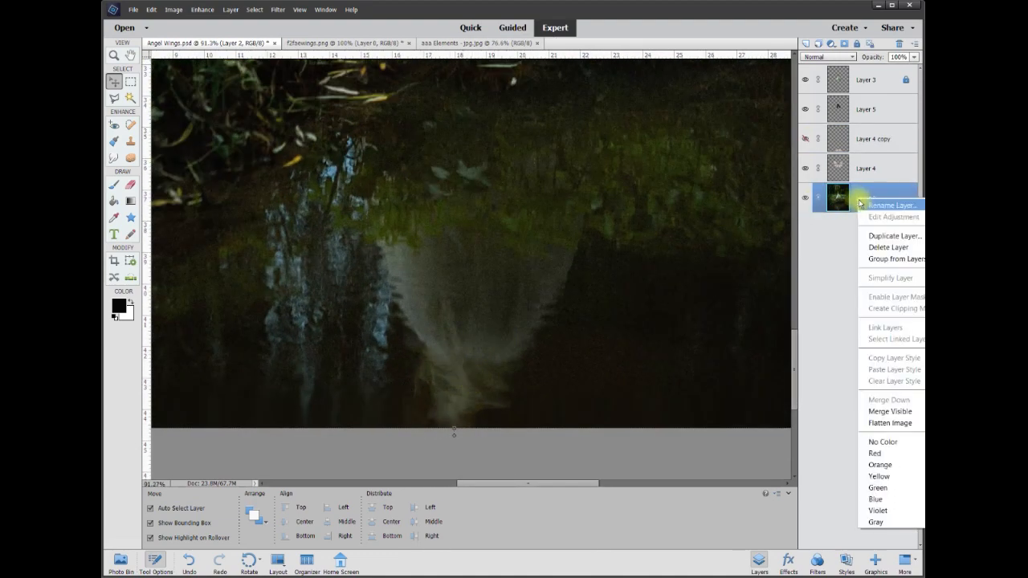
{"action": "left_click", "coordinate": [885, 236]}
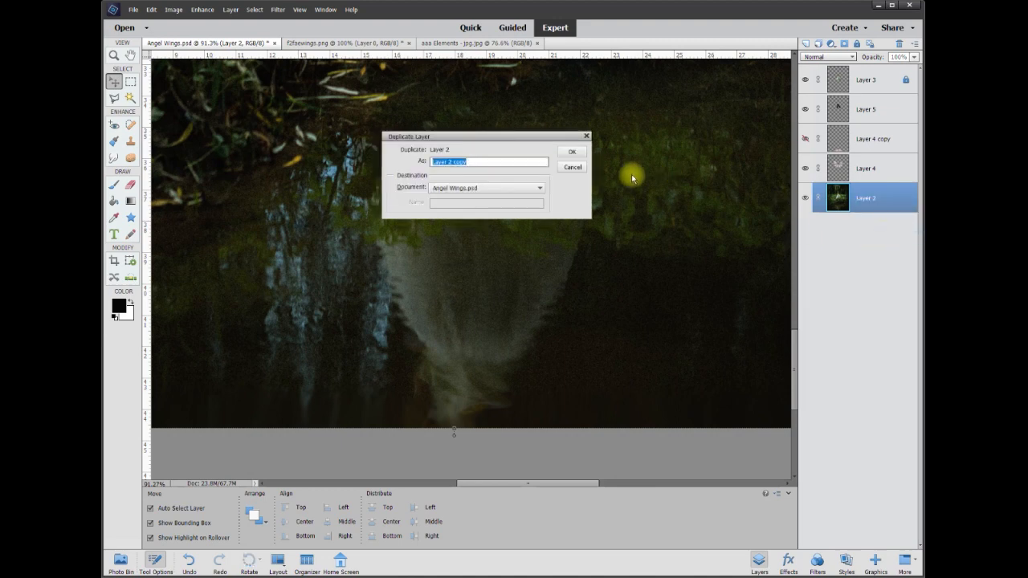
{"action": "left_click", "coordinate": [571, 154]}
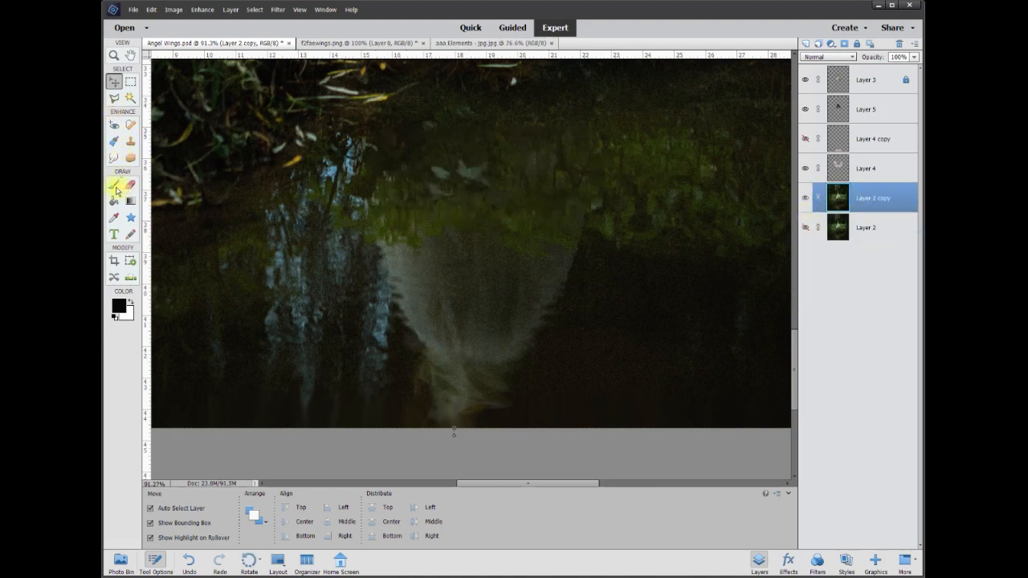
- Erase an outline along both sides of the dress reflection on the Layer 2 copy with a 25 px eraser
{"action": "left_click", "coordinate": [115, 187]}
{"action": "left_click", "coordinate": [131, 184]}
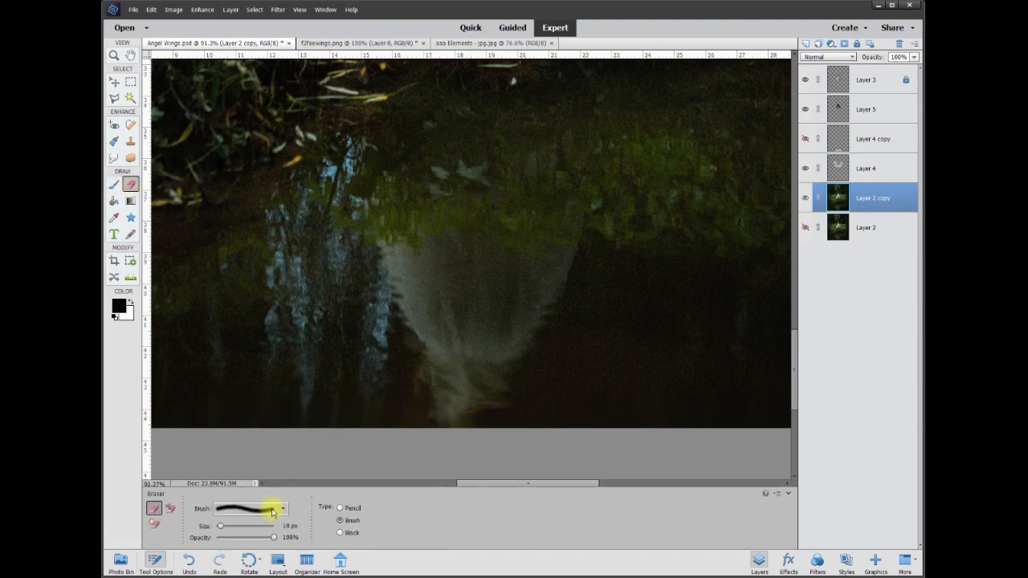
{"action": "left_click", "coordinate": [290, 526]}
{"action": "type", "text": "25"}
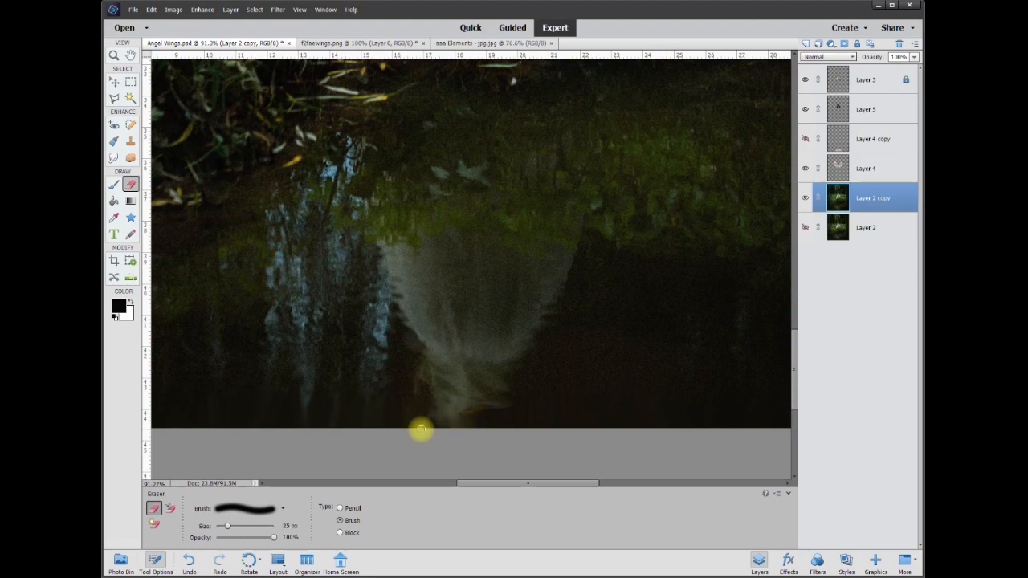
{"action": "mouse_move", "coordinate": [431, 427]}
{"action": "left_mouse_down"}
{"action": "mouse_move", "coordinate": [417, 346]}
{"action": "mouse_move", "coordinate": [388, 296]}
{"action": "left_mouse_up"}
{"action": "mouse_move", "coordinate": [480, 418]}
{"action": "left_mouse_down"}
{"action": "mouse_move", "coordinate": [515, 403]}
{"action": "mouse_move", "coordinate": [515, 373]}
{"action": "mouse_move", "coordinate": [566, 288]}
{"action": "left_mouse_up"}
{"action": "left_click_drag", "start_coordinate": [389, 297], "coordinate": [378, 257]}
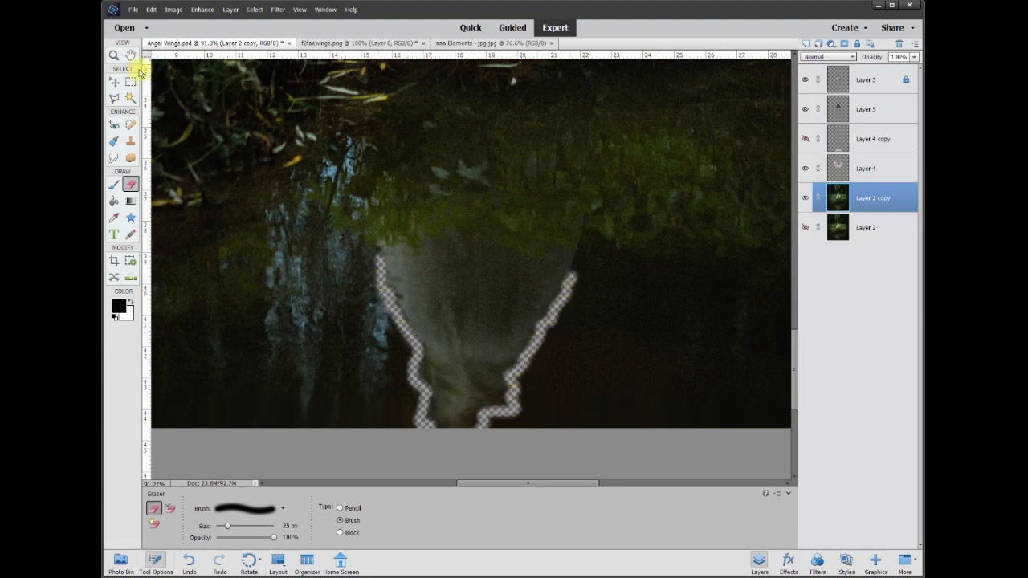
- Select the outlined dress reflection with the Polygonal Lasso and put it on its own new layer
{"action": "left_click", "coordinate": [114, 97]}
{"action": "left_click", "coordinate": [382, 263]}
{"action": "left_click", "coordinate": [571, 276]}
{"action": "left_click", "coordinate": [483, 434]}
{"action": "left_click", "coordinate": [426, 438]}
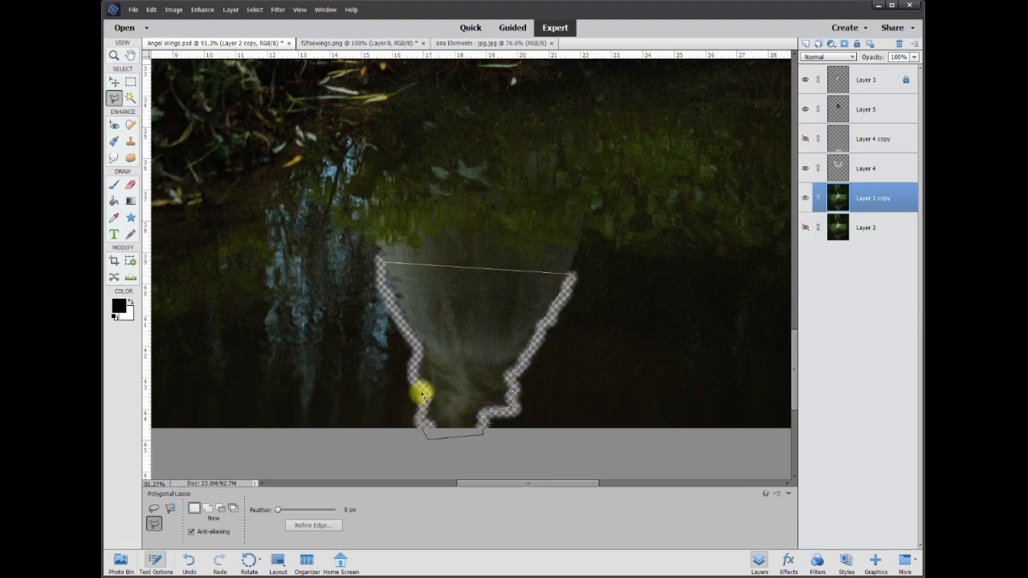
{"action": "double_click", "coordinate": [380, 279]}
{"action": "right_click", "coordinate": [472, 274]}
{"action": "left_click", "coordinate": [498, 349]}
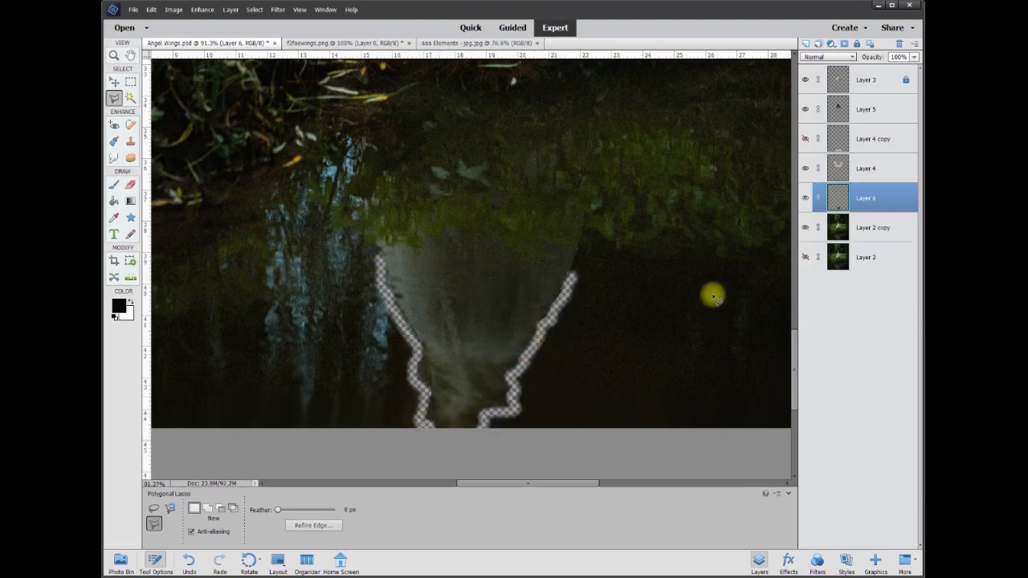
- Delete the Layer 2 copy and toggle the cut-out dress reflection's visibility to check it
{"action": "right_click", "coordinate": [860, 231]}
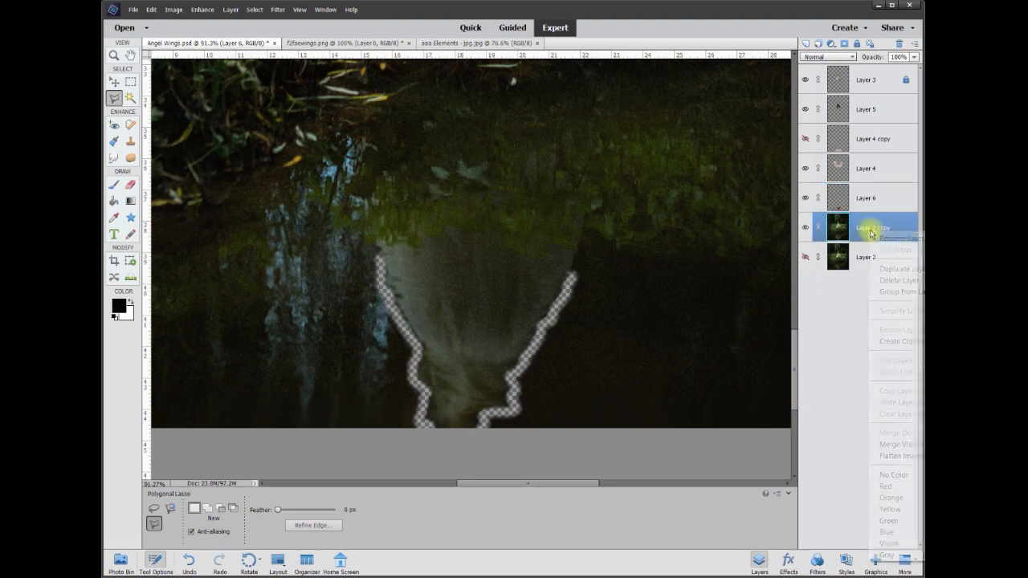
{"action": "left_click", "coordinate": [899, 280]}
{"action": "left_click", "coordinate": [806, 199]}
{"action": "left_click", "coordinate": [806, 199]}
{"action": "left_click", "coordinate": [805, 199]}
{"action": "left_click", "coordinate": [806, 198]}
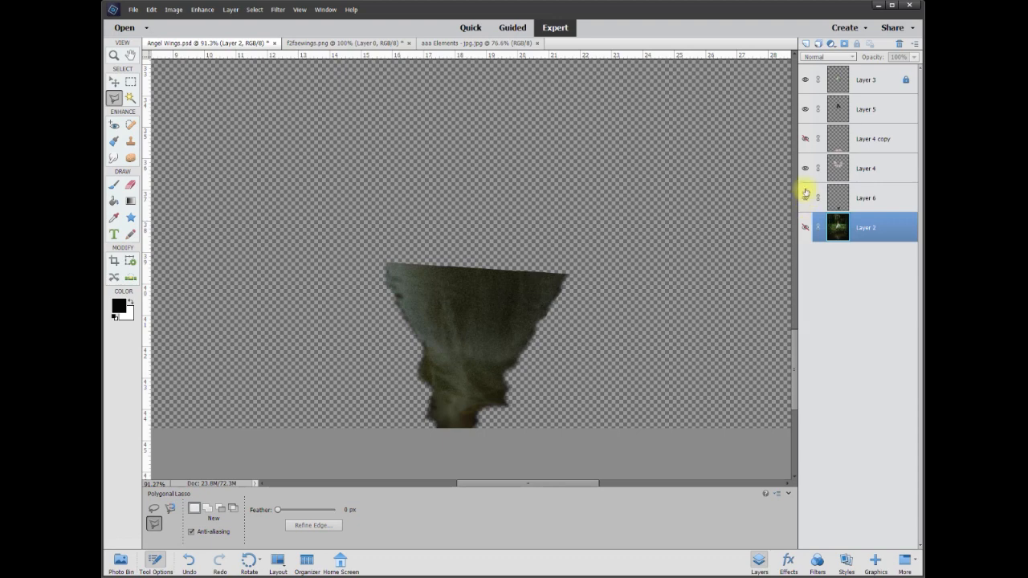
- Show the flipped wings, place their layer below the dress reflection cut-out, and show Layer 2 again
{"action": "left_click", "coordinate": [806, 139]}
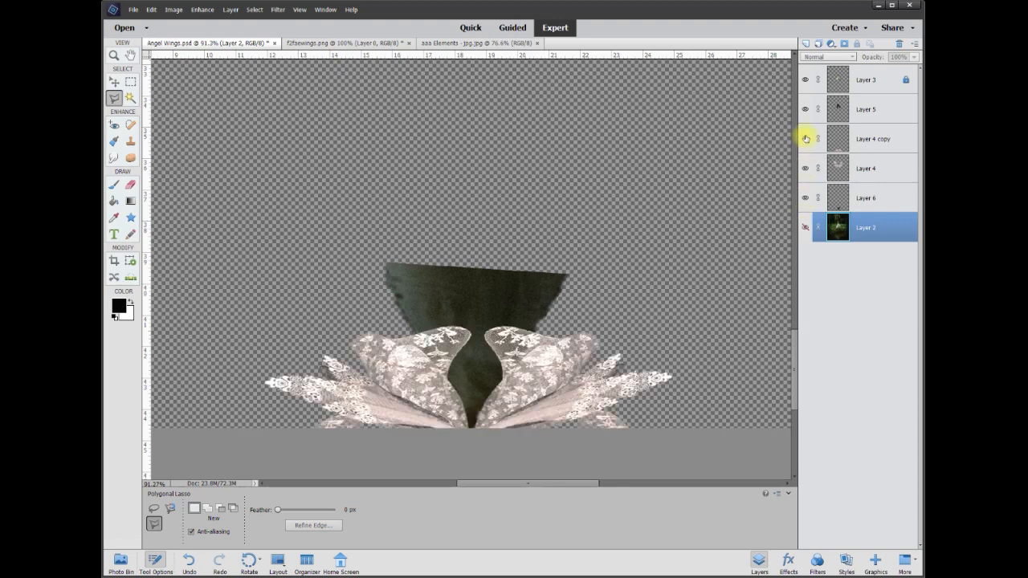
{"action": "left_click", "coordinate": [874, 145]}
{"action": "left_click_drag", "start_coordinate": [874, 145], "coordinate": [879, 218]}
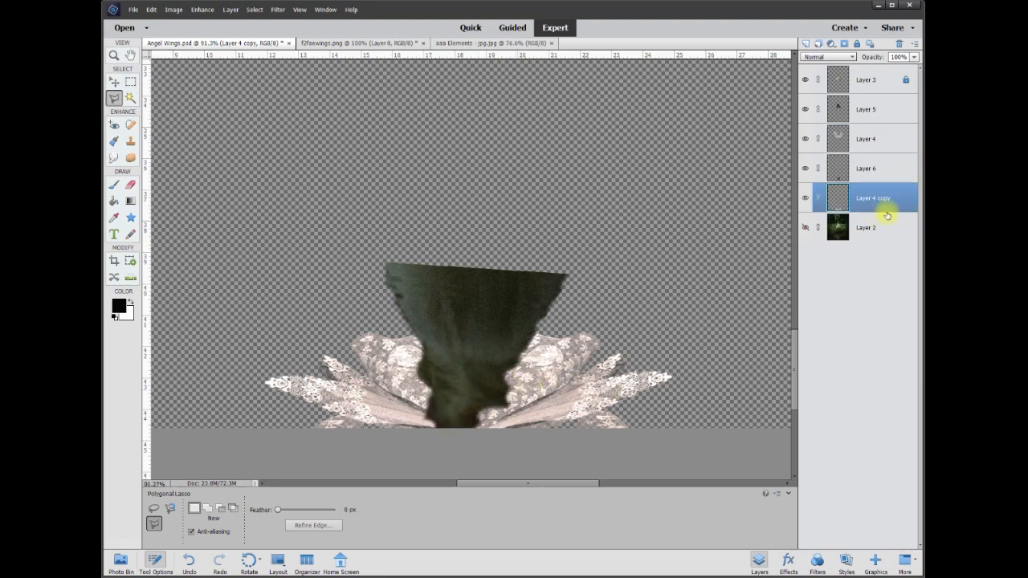
{"action": "left_click", "coordinate": [807, 229]}
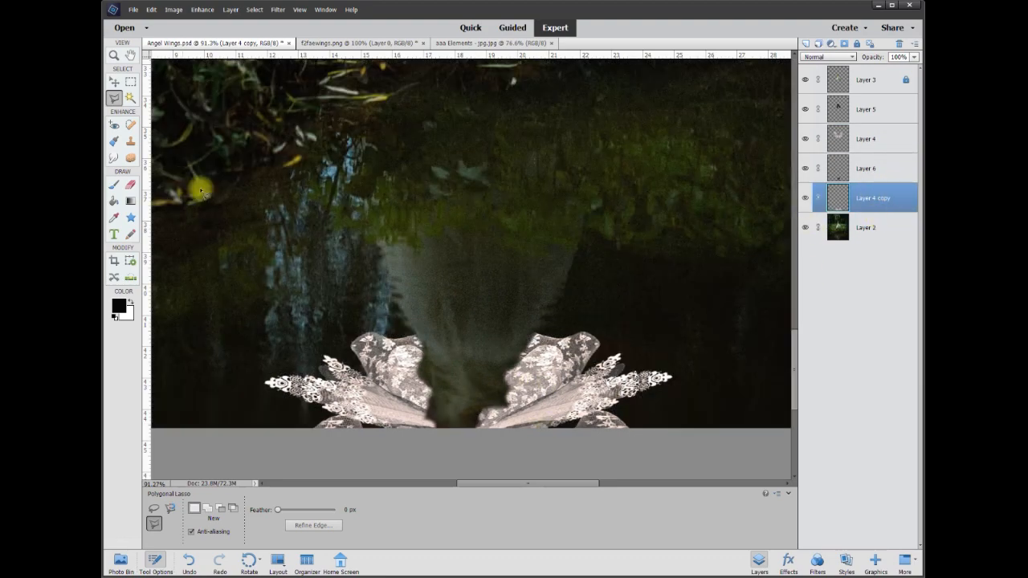
- Set the flipped wings layer's opacity to 20%
{"action": "scroll", "coordinate": [551, 298], "scroll_direction": "down", "scroll_amount": 6}
{"action": "scroll", "coordinate": [602, 320], "scroll_direction": "down", "scroll_amount": 2}
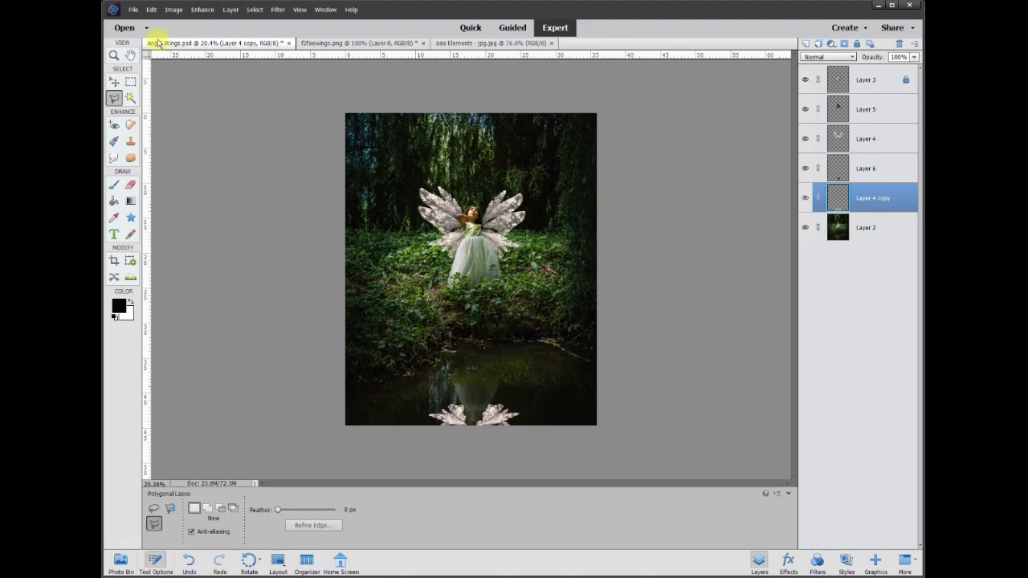
{"action": "left_click", "coordinate": [113, 82]}
{"action": "scroll", "coordinate": [459, 381], "scroll_direction": "up", "scroll_amount": 3}
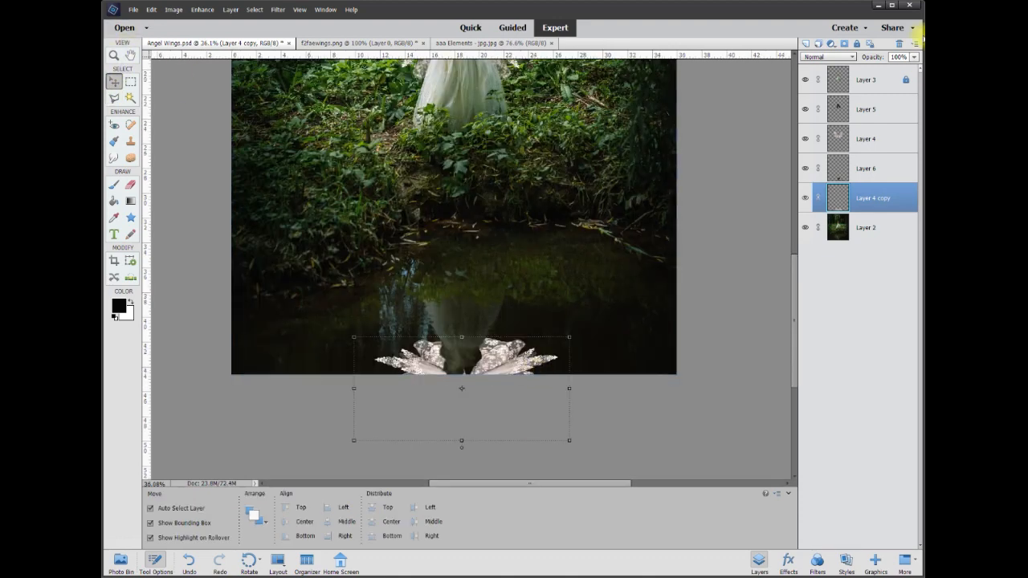
{"action": "left_click_drag", "start_coordinate": [891, 75], "coordinate": [877, 77]}
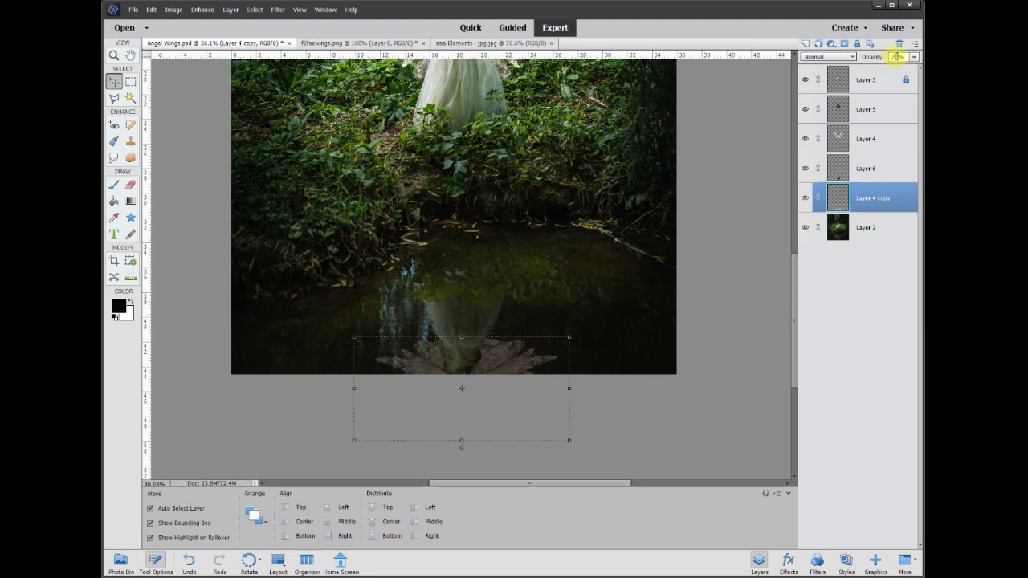
{"action": "type", "text": "0"}
{"action": "left_click", "coordinate": [621, 416]}
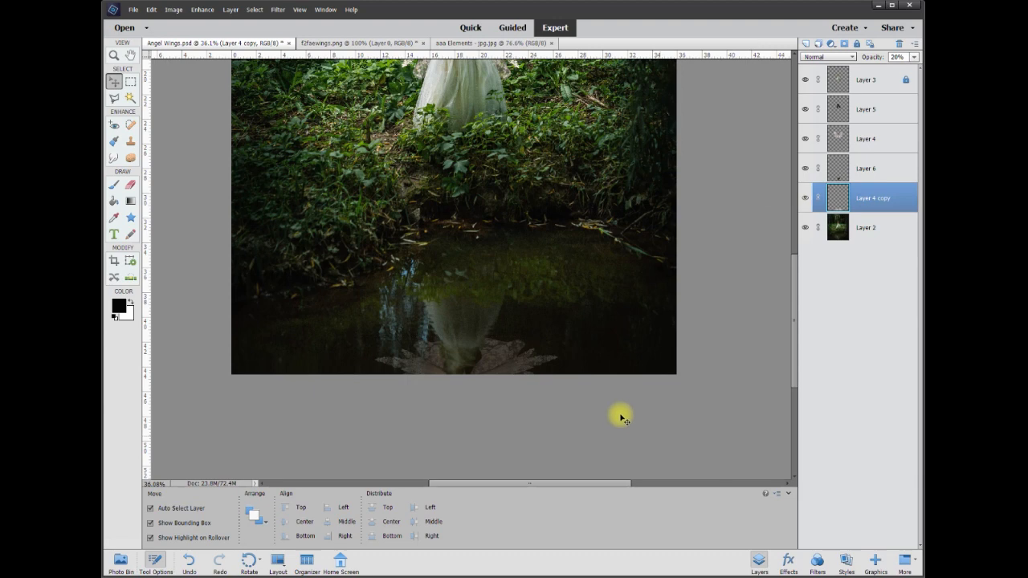
- Apply a Ripple distortion to the wing reflection with an amount of 482 and Medium size
{"action": "left_click", "coordinate": [510, 367]}
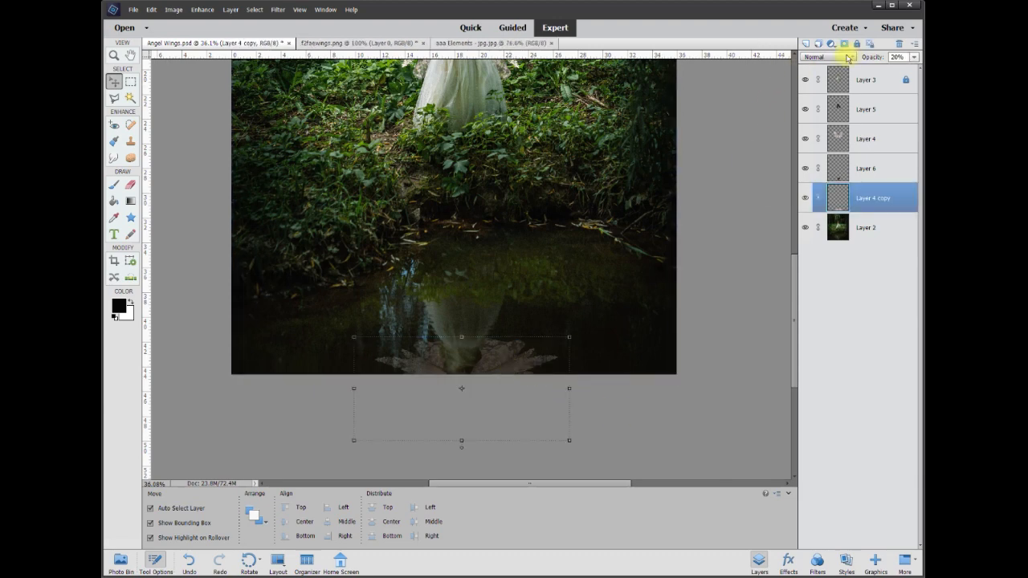
{"action": "left_click", "coordinate": [818, 564]}
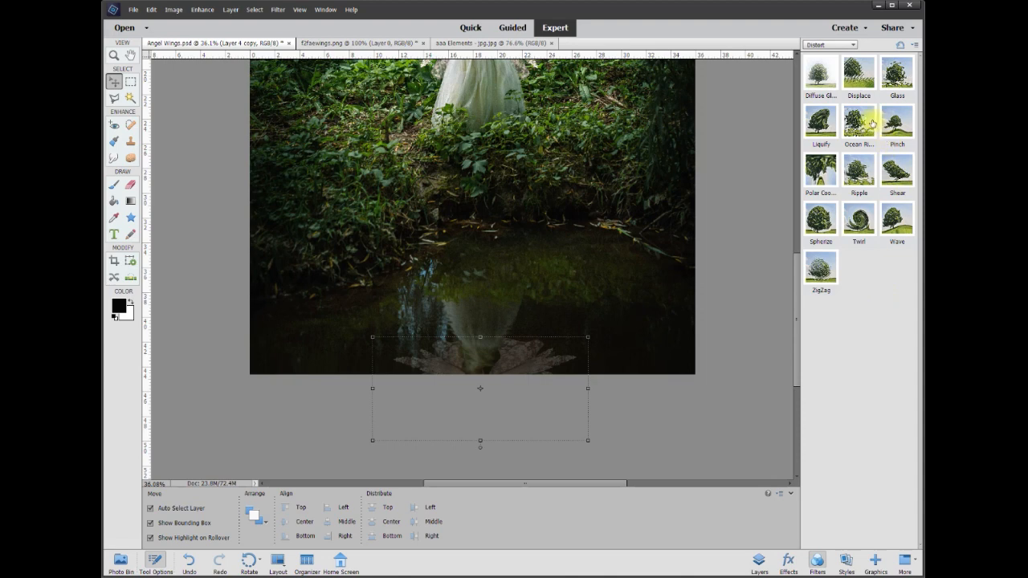
{"action": "left_click", "coordinate": [858, 171]}
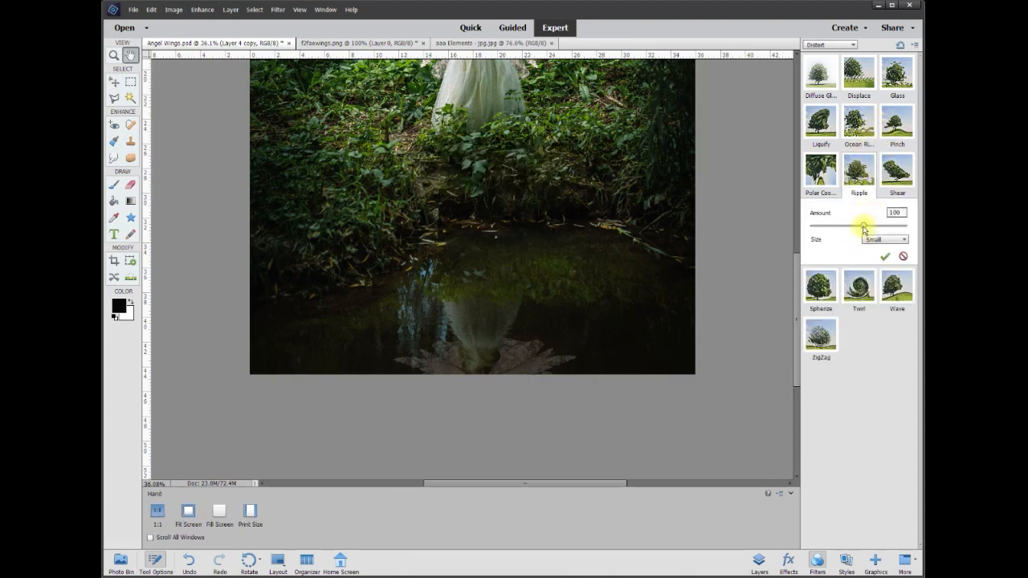
{"action": "left_click_drag", "start_coordinate": [873, 229], "coordinate": [880, 225]}
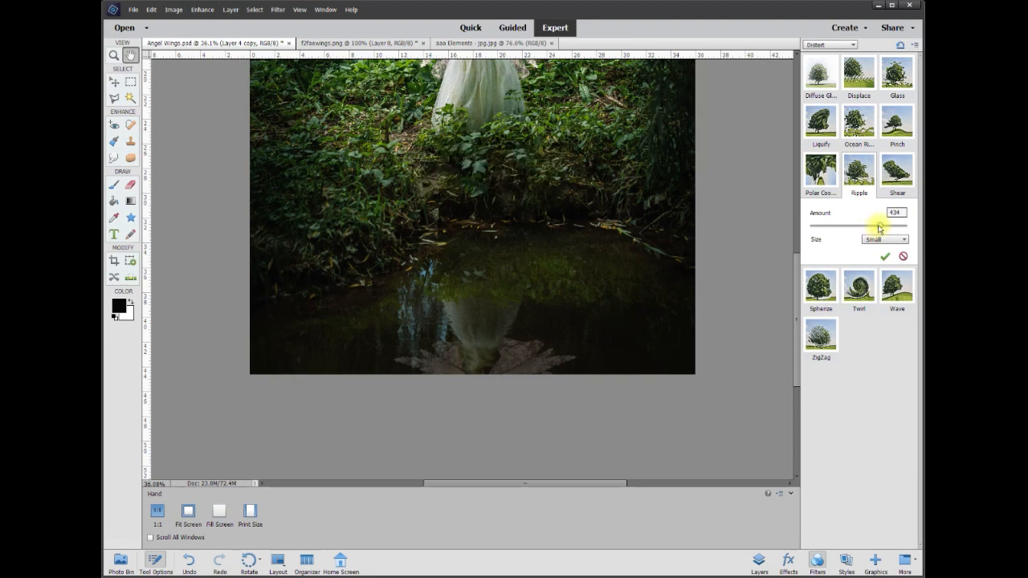
{"action": "left_click_drag", "start_coordinate": [882, 229], "coordinate": [883, 226]}
{"action": "left_click", "coordinate": [884, 239]}
{"action": "left_click", "coordinate": [882, 255]}
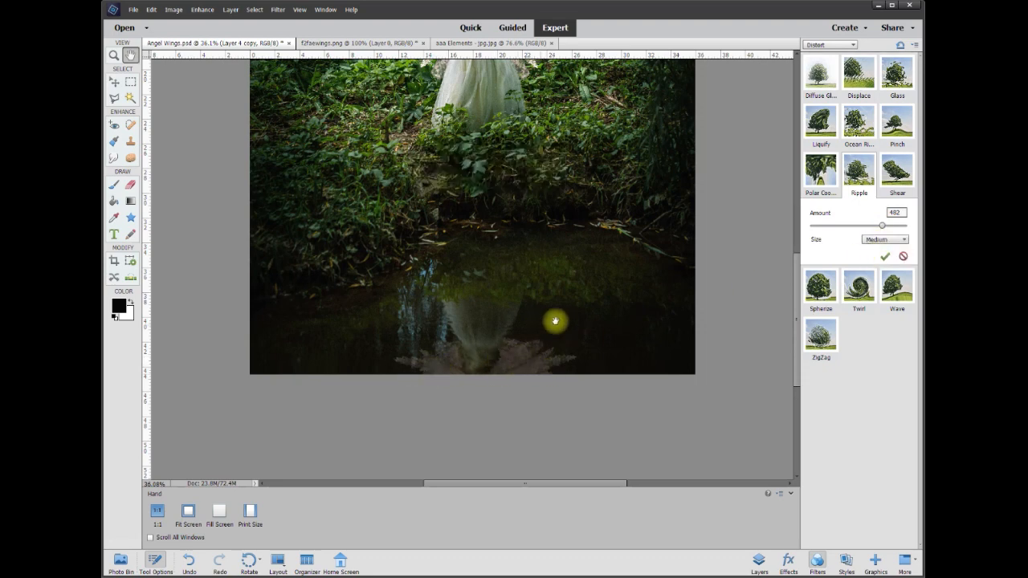
{"action": "left_click", "coordinate": [886, 257]}
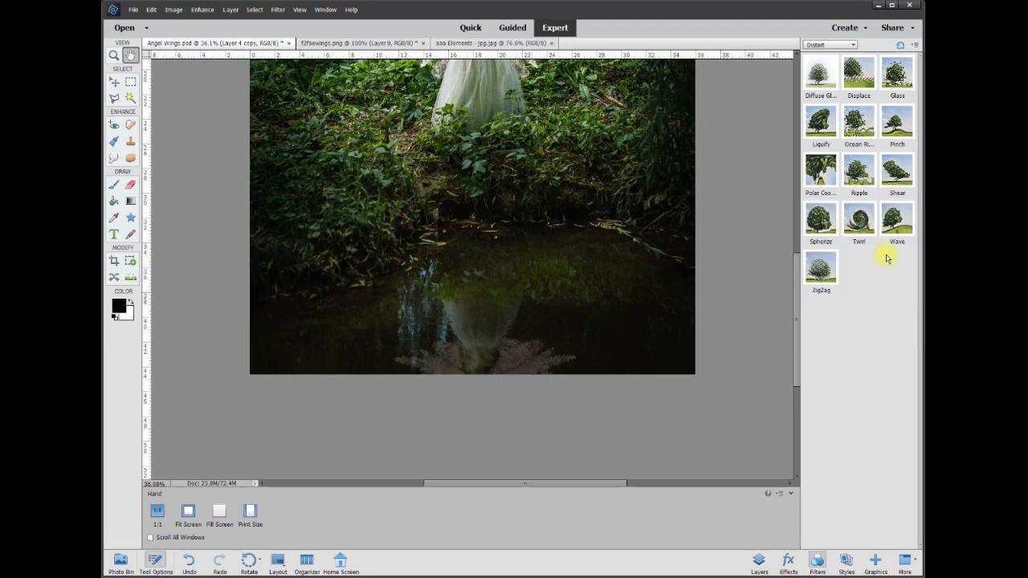
- Smudge the wing reflection in the pond with a 150 px brush at 50% strength
{"action": "left_click", "coordinate": [113, 159]}
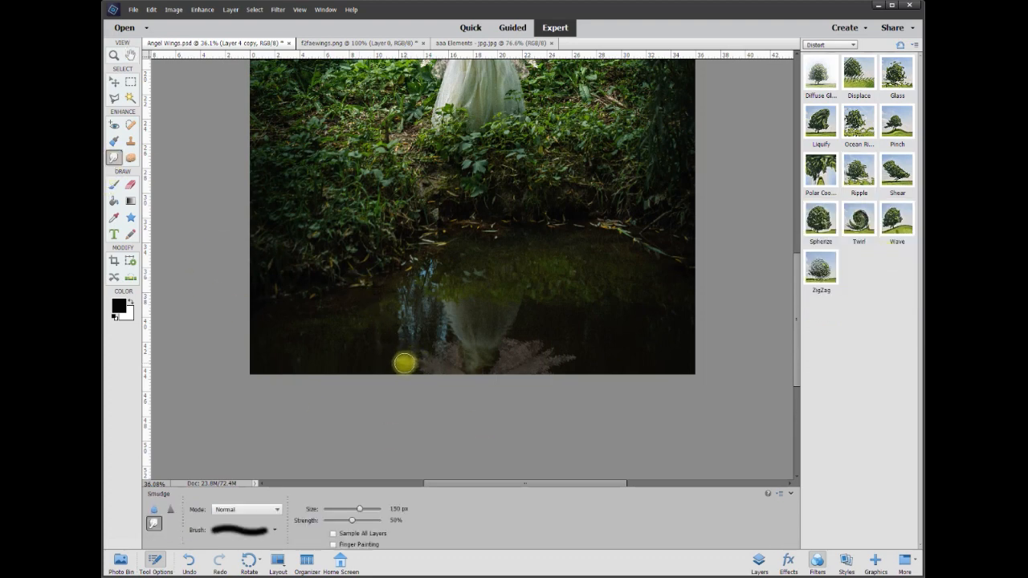
{"action": "mouse_move", "coordinate": [400, 362]}
{"action": "left_mouse_down"}
{"action": "mouse_move", "coordinate": [571, 357]}
{"action": "mouse_move", "coordinate": [544, 340]}
{"action": "mouse_move", "coordinate": [552, 345]}
{"action": "mouse_move", "coordinate": [434, 345]}
{"action": "mouse_move", "coordinate": [422, 350]}
{"action": "mouse_move", "coordinate": [448, 362]}
{"action": "mouse_move", "coordinate": [425, 378]}
{"action": "mouse_move", "coordinate": [530, 378]}
{"action": "mouse_move", "coordinate": [514, 342]}
{"action": "left_mouse_up"}
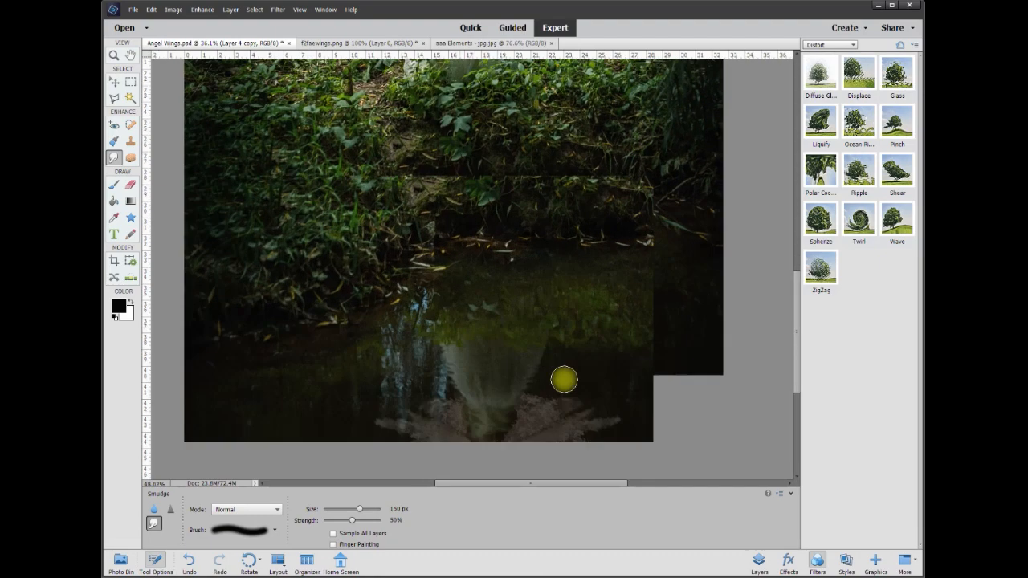